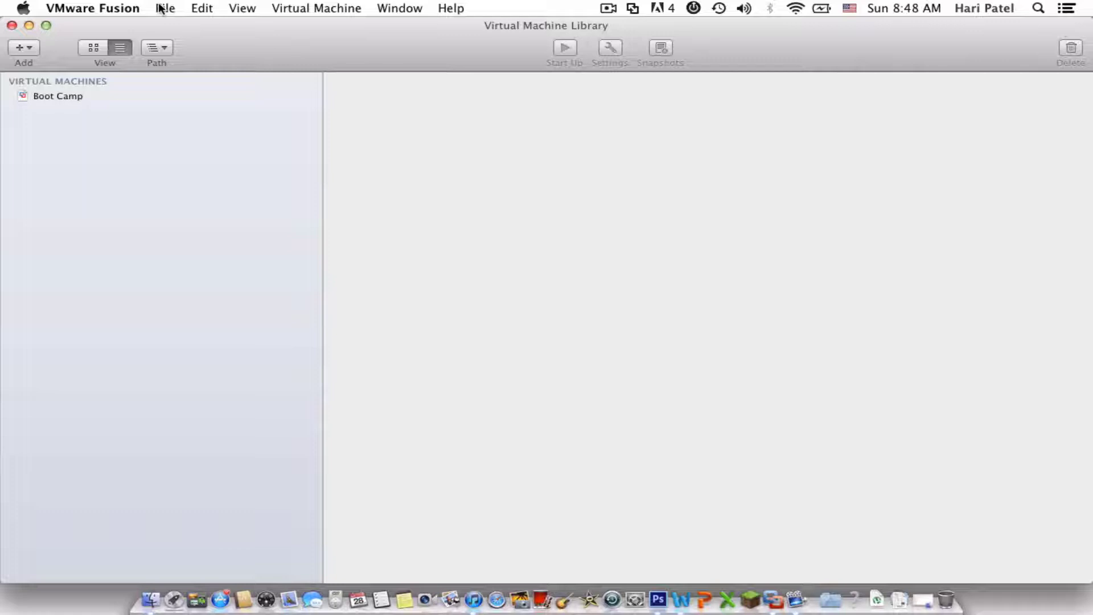
Start a new virtual machine and continue without an installation disc
{"action": "left_click", "coordinate": [162, 8]}
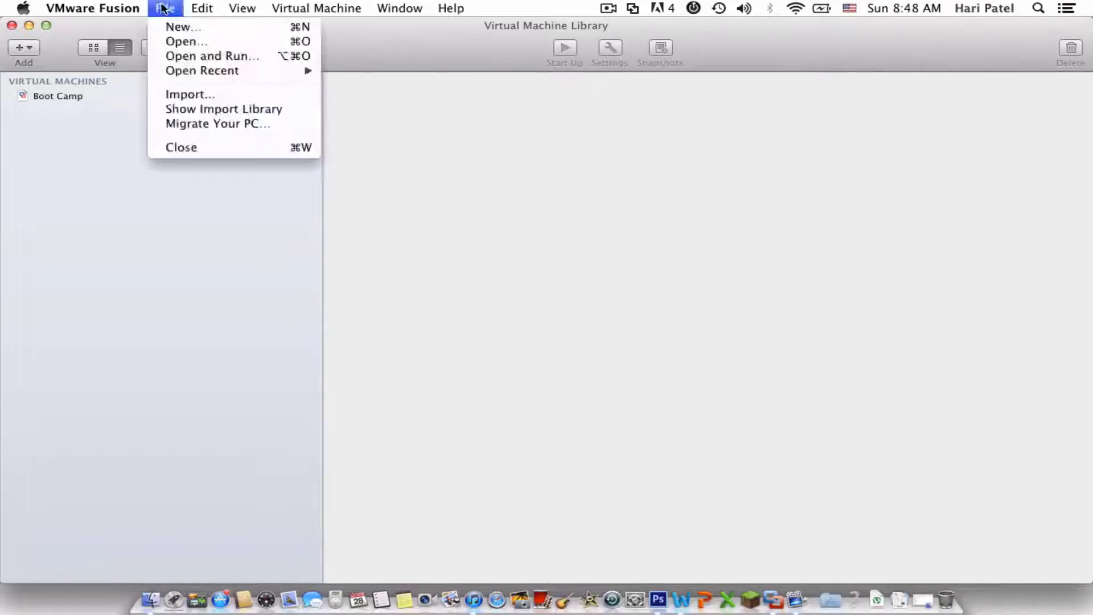
{"action": "left_click", "coordinate": [178, 25]}
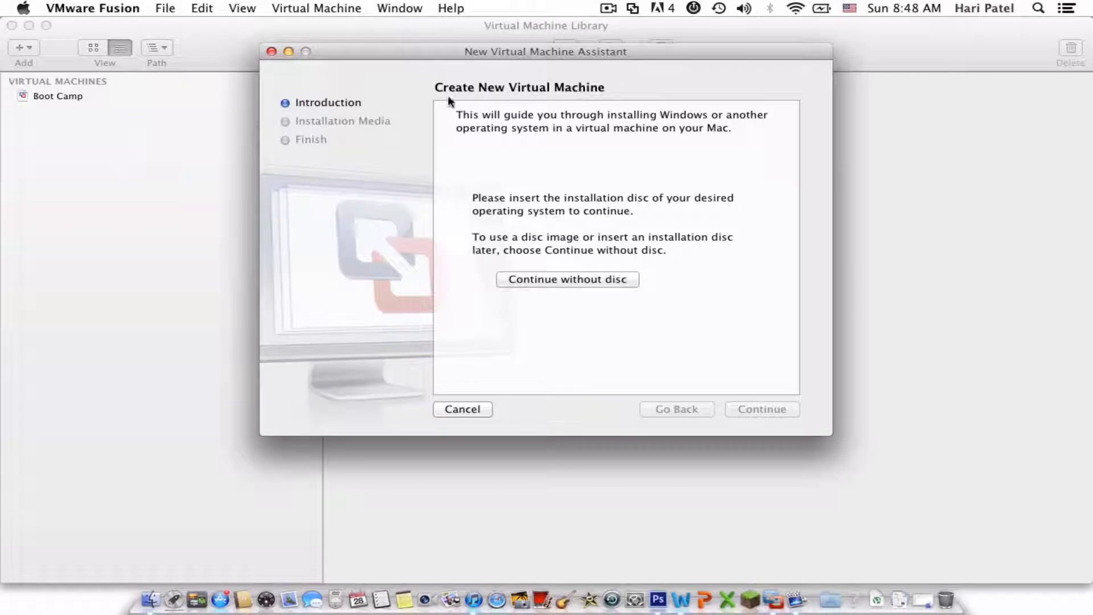
{"action": "left_click", "coordinate": [577, 278]}
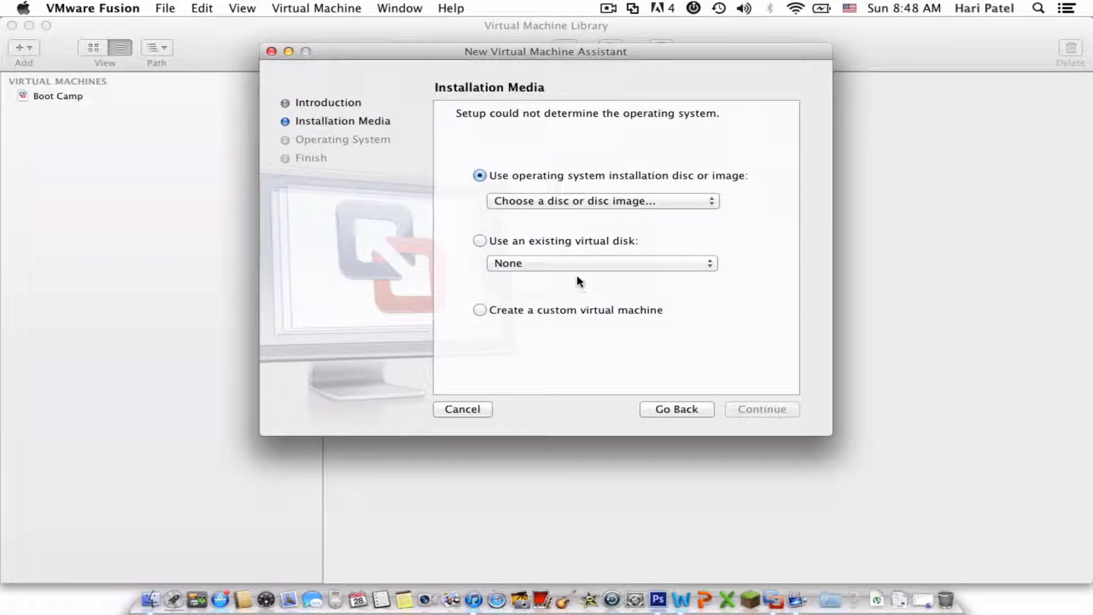
Select W8RTM_PRO_X64_UD.iso on the Desktop as the installation disc image
{"action": "left_click", "coordinate": [540, 203]}
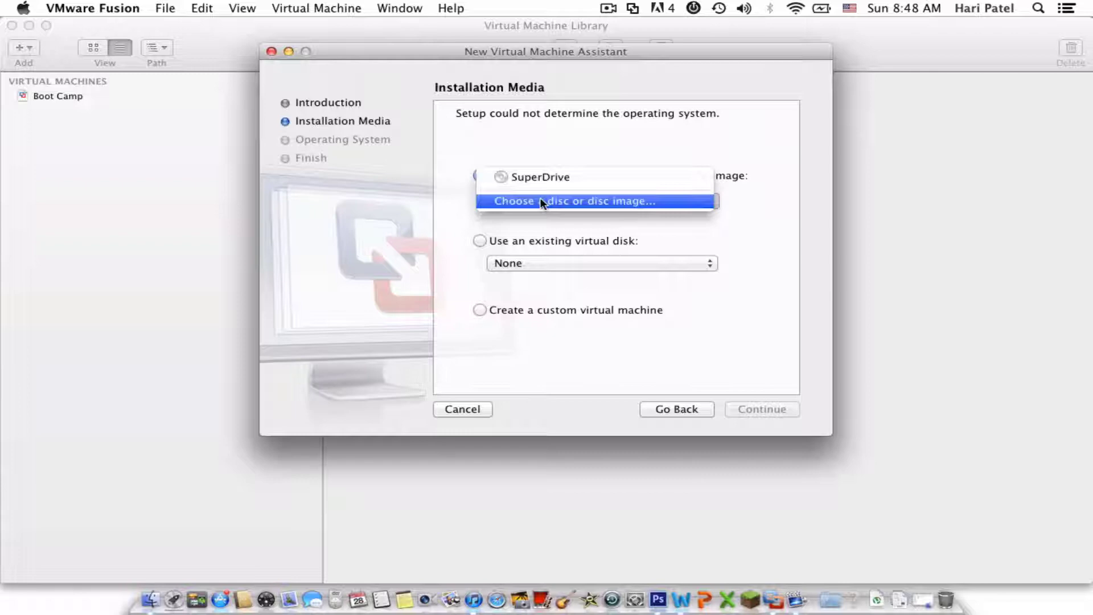
{"action": "left_click", "coordinate": [539, 201]}
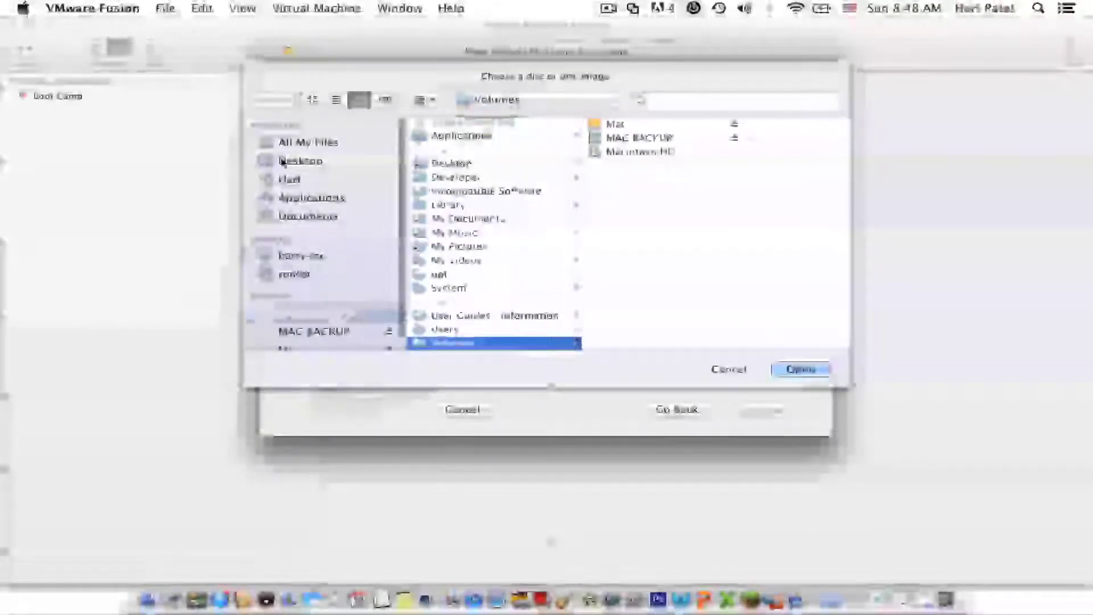
{"action": "left_click", "coordinate": [281, 161]}
{"action": "double_click", "coordinate": [468, 155]}
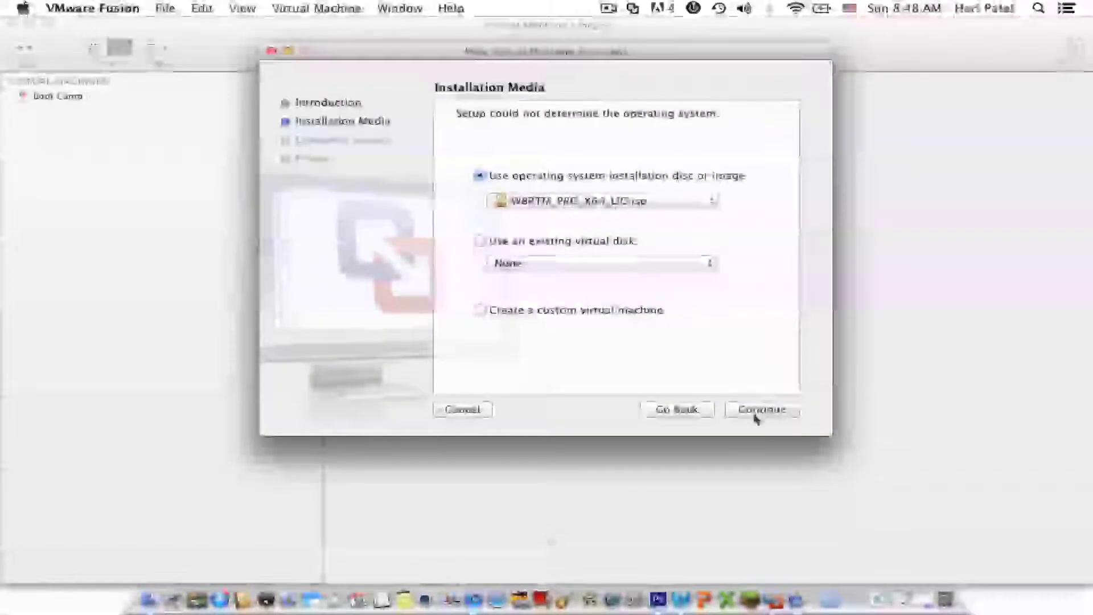
Set the guest OS to Microsoft Windows, version Windows 8 x64, and continue to the summary
{"action": "left_click", "coordinate": [754, 410]}
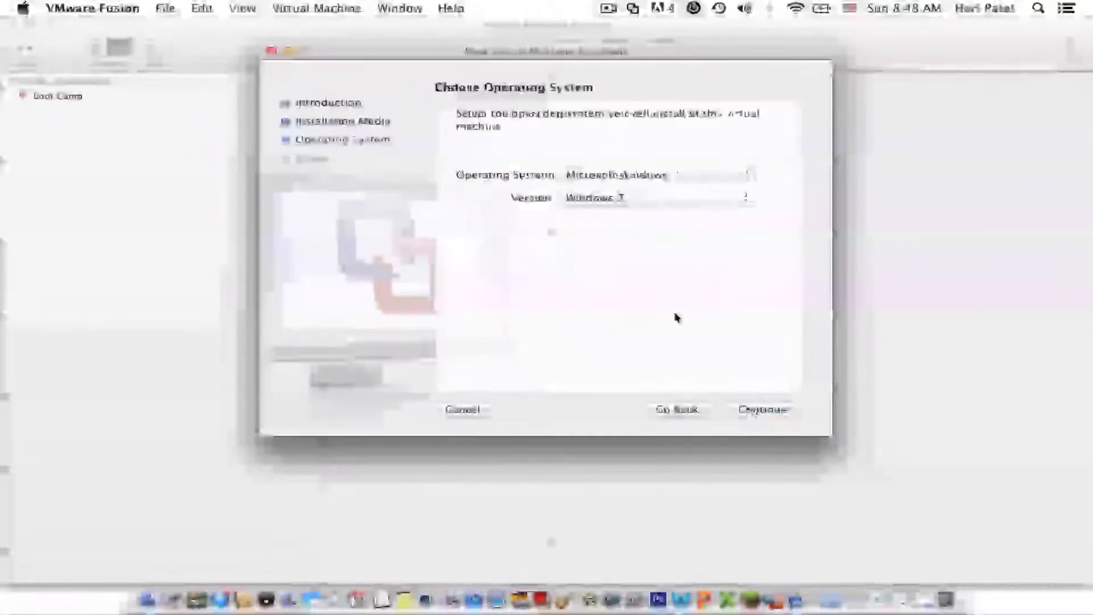
{"action": "left_click", "coordinate": [620, 176]}
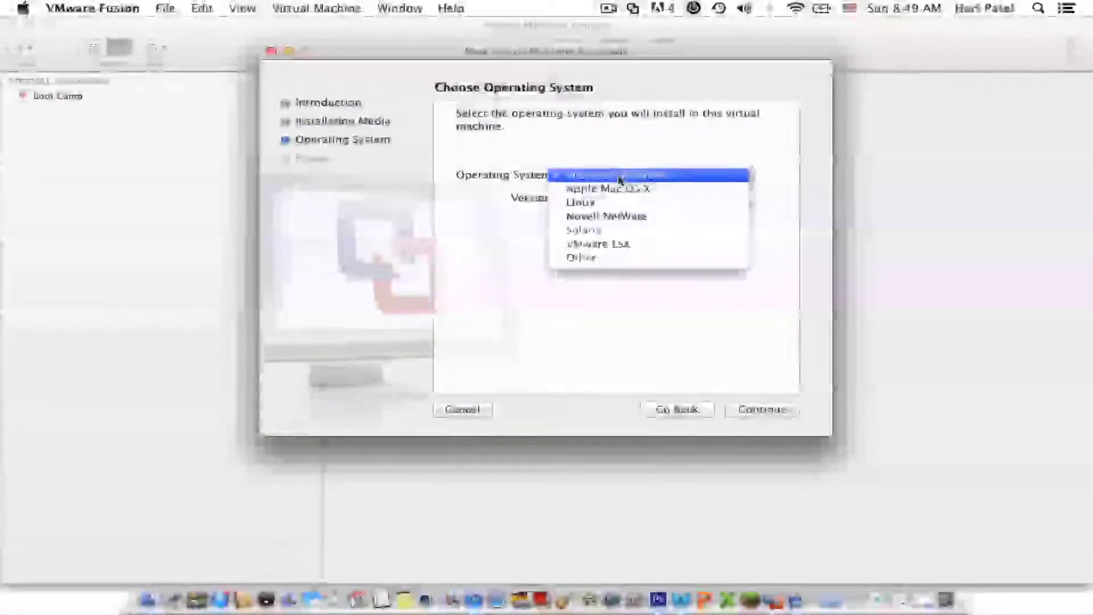
{"action": "left_click", "coordinate": [621, 177]}
{"action": "left_click", "coordinate": [625, 195]}
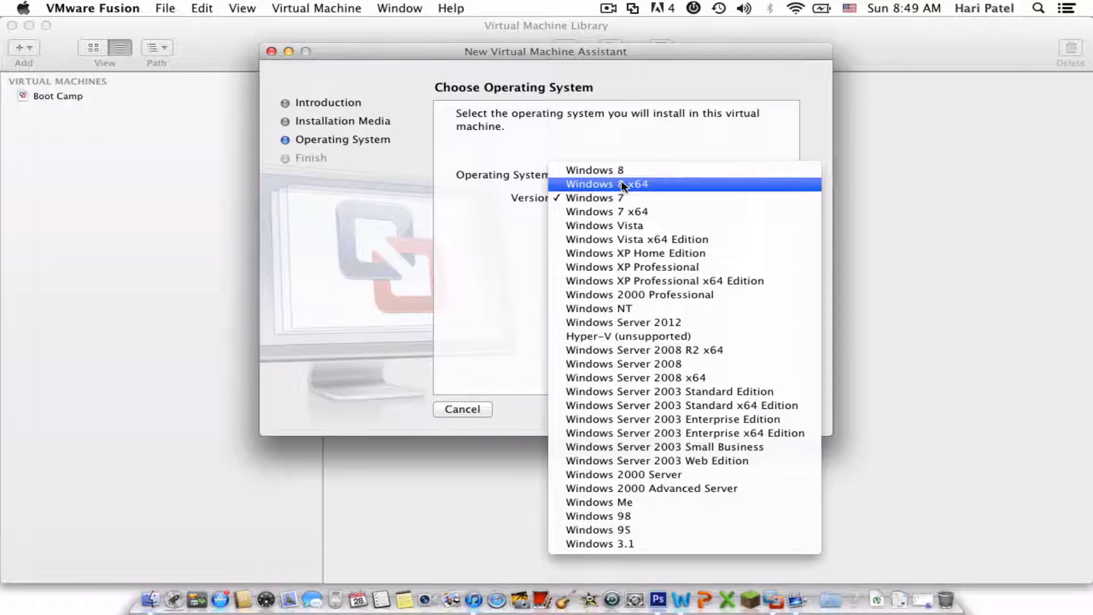
{"action": "left_click", "coordinate": [660, 183]}
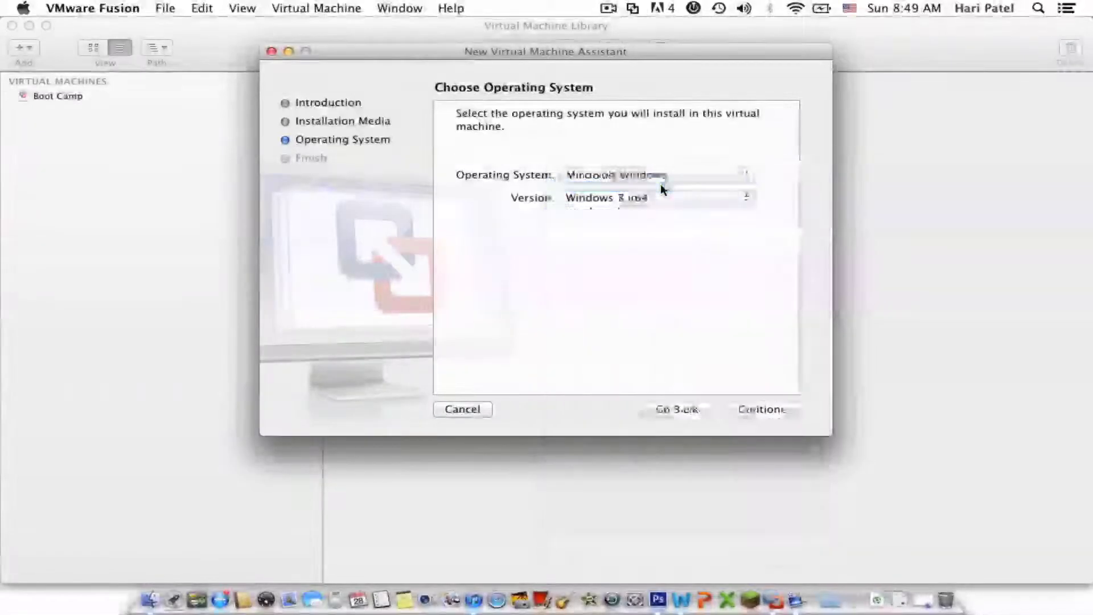
{"action": "left_click", "coordinate": [762, 409]}
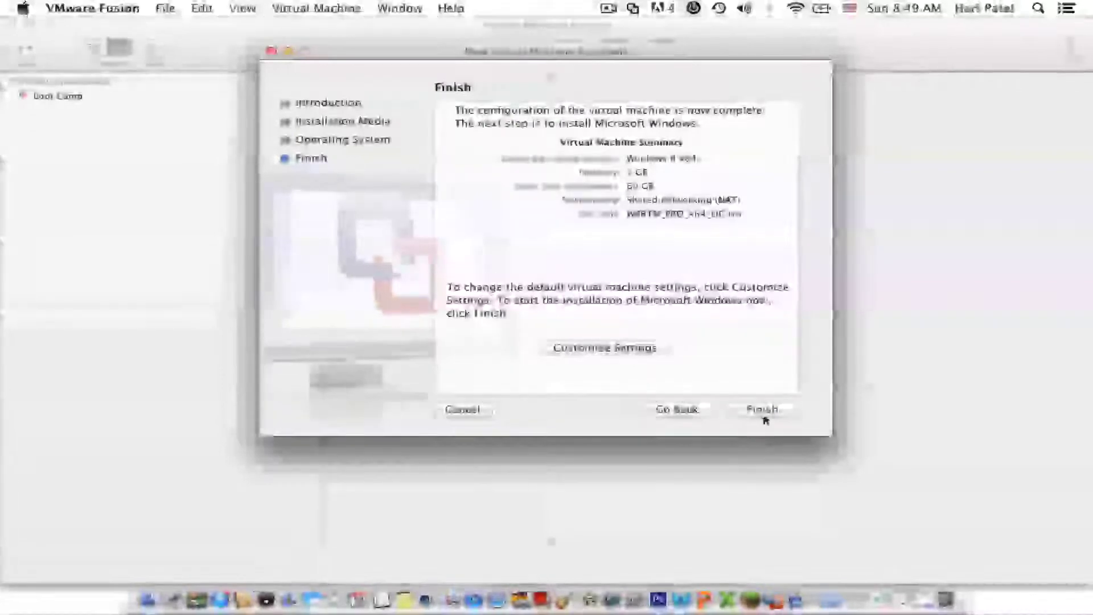
Choose Customize Settings and save the Windows 8 x64 machine in Virtual Machines
{"action": "left_click", "coordinate": [585, 349]}
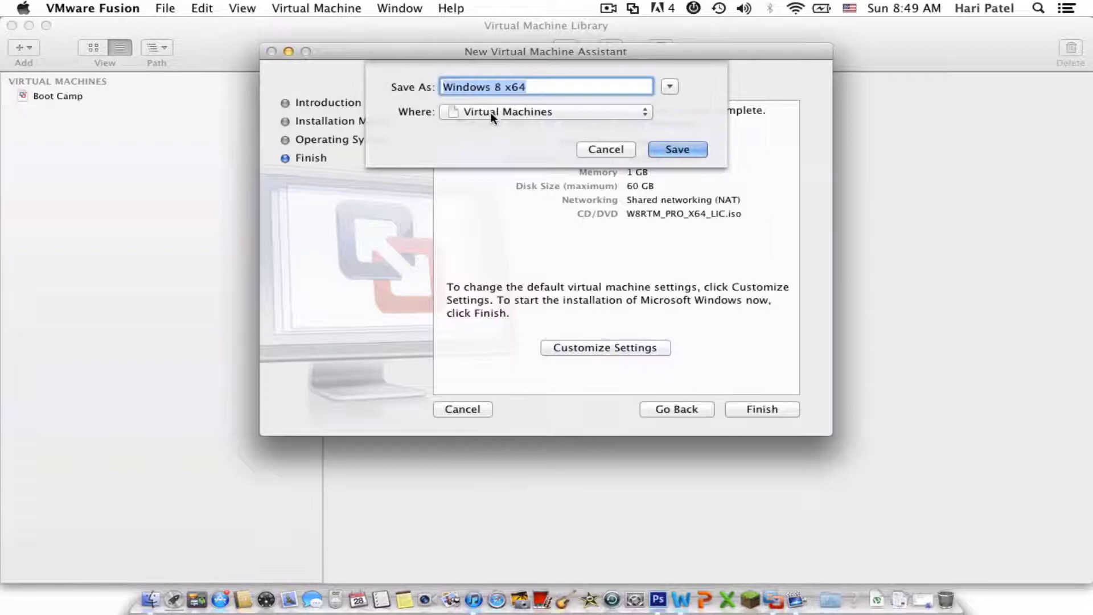
{"action": "left_click", "coordinate": [493, 117]}
{"action": "left_click", "coordinate": [500, 114]}
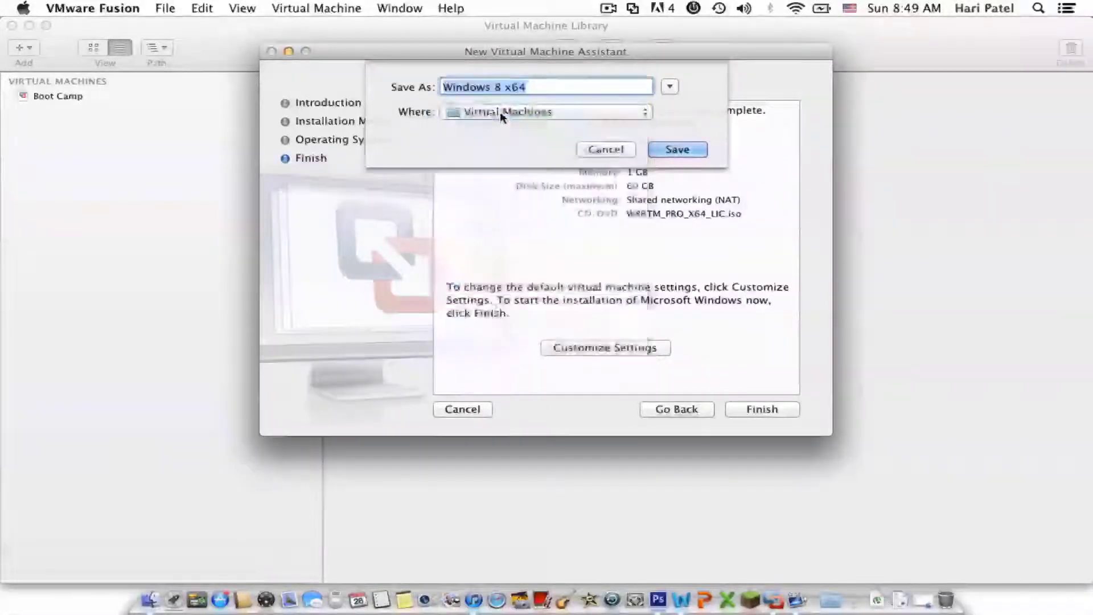
{"action": "left_click", "coordinate": [545, 115]}
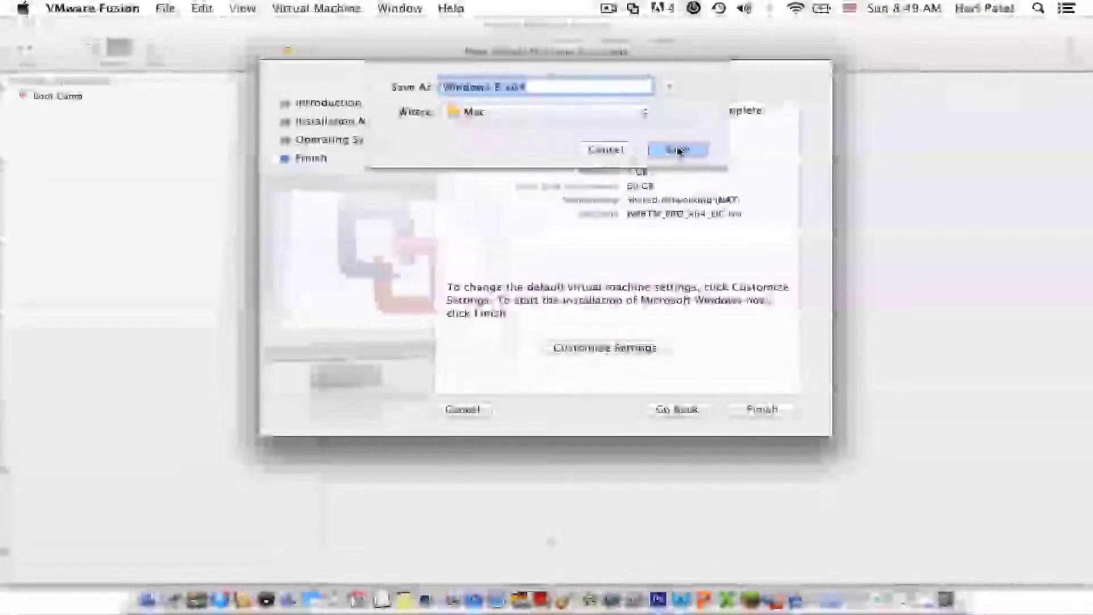
{"action": "left_click", "coordinate": [678, 150]}
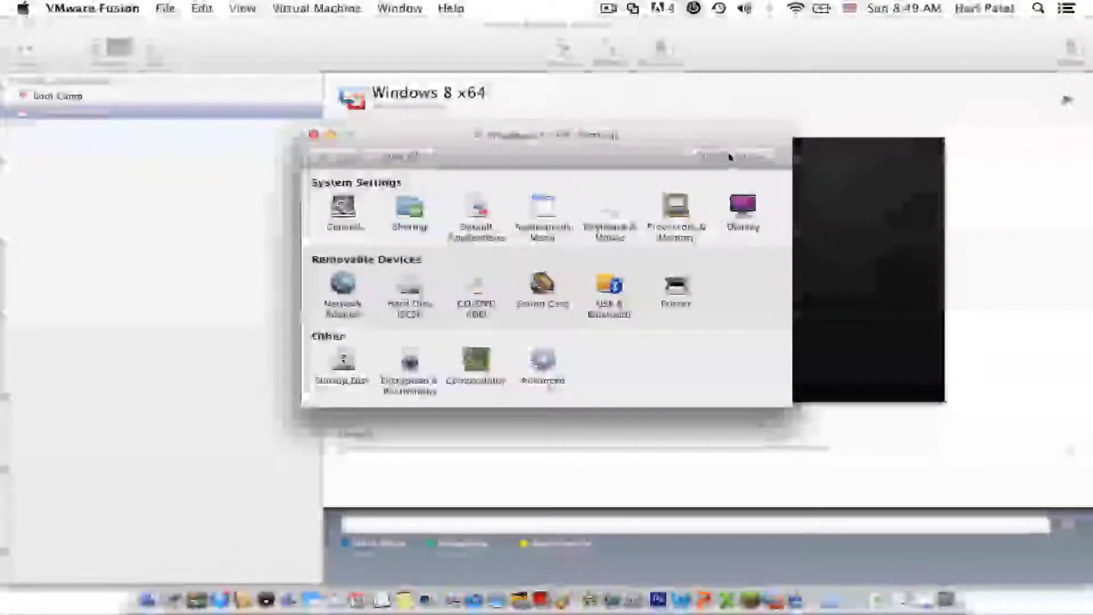
Browse the Add Device options (Parallel Port, Network Adapter, CD/DVD, Existing Hard Disk), then close settings unchanged
{"action": "left_click", "coordinate": [727, 158]}
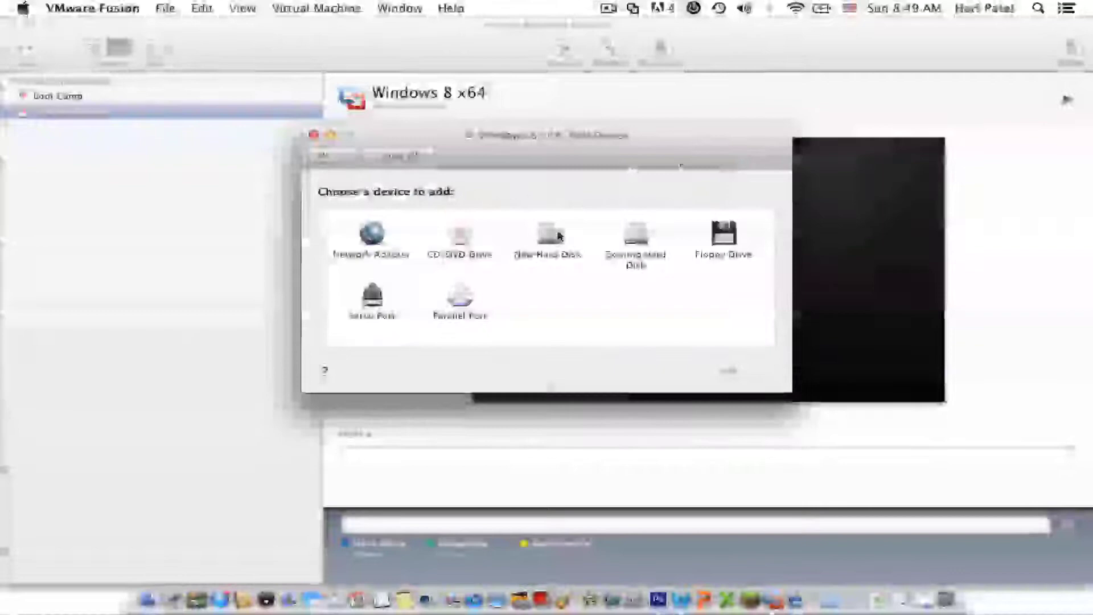
{"action": "left_click", "coordinate": [458, 306]}
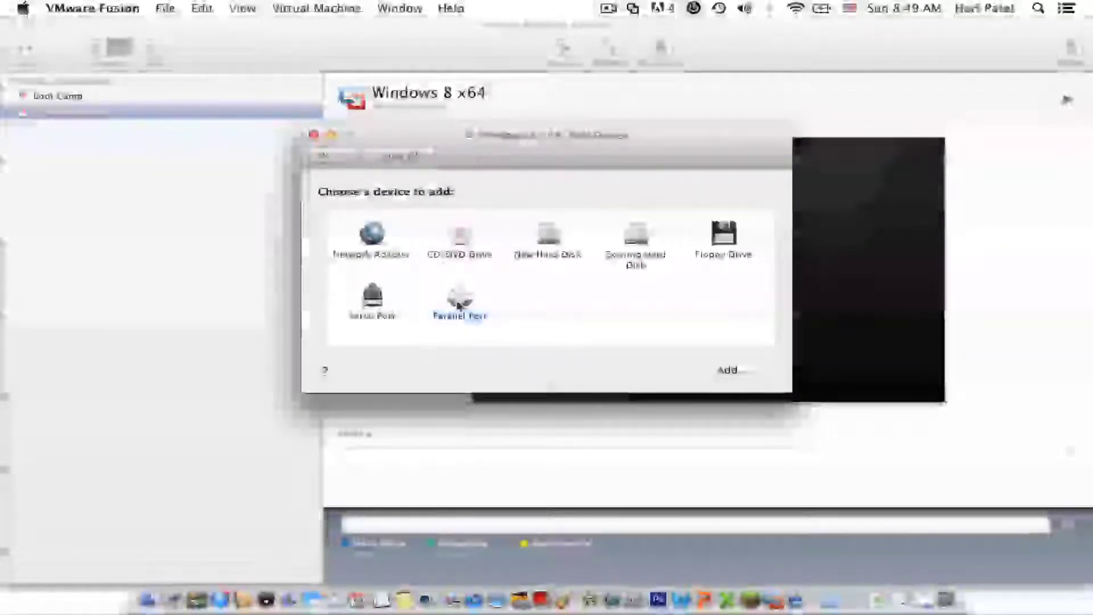
{"action": "left_click", "coordinate": [371, 248]}
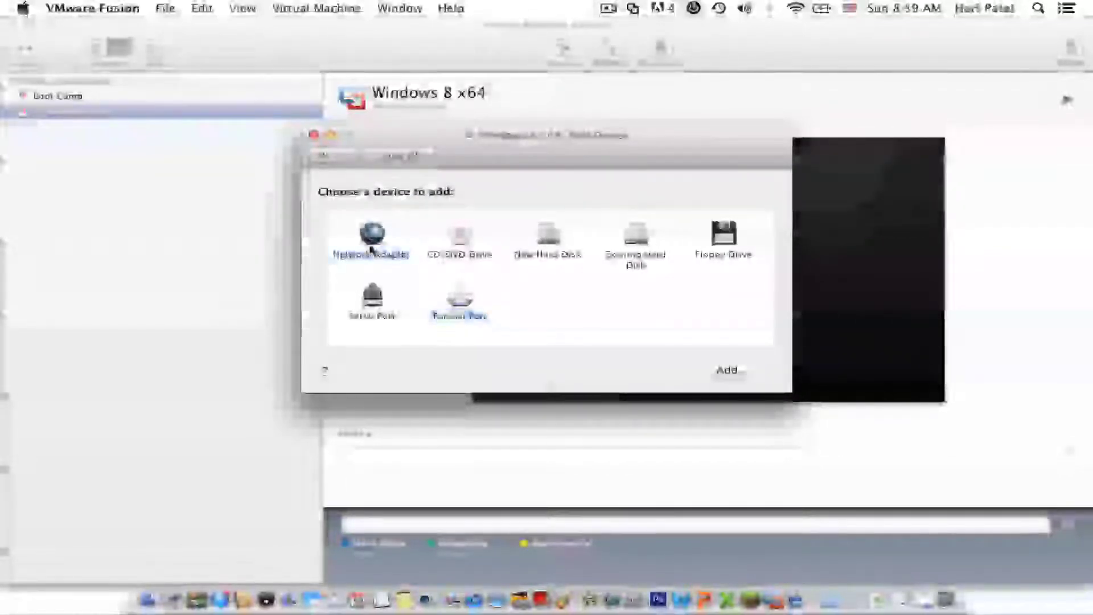
{"action": "left_click", "coordinate": [460, 239]}
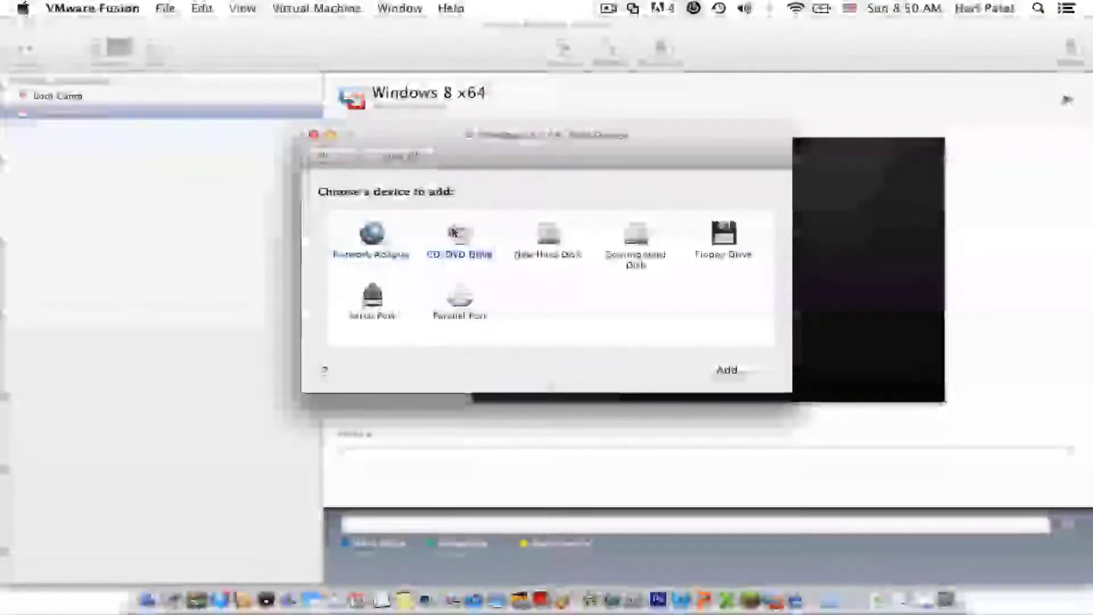
{"action": "left_click", "coordinate": [649, 238]}
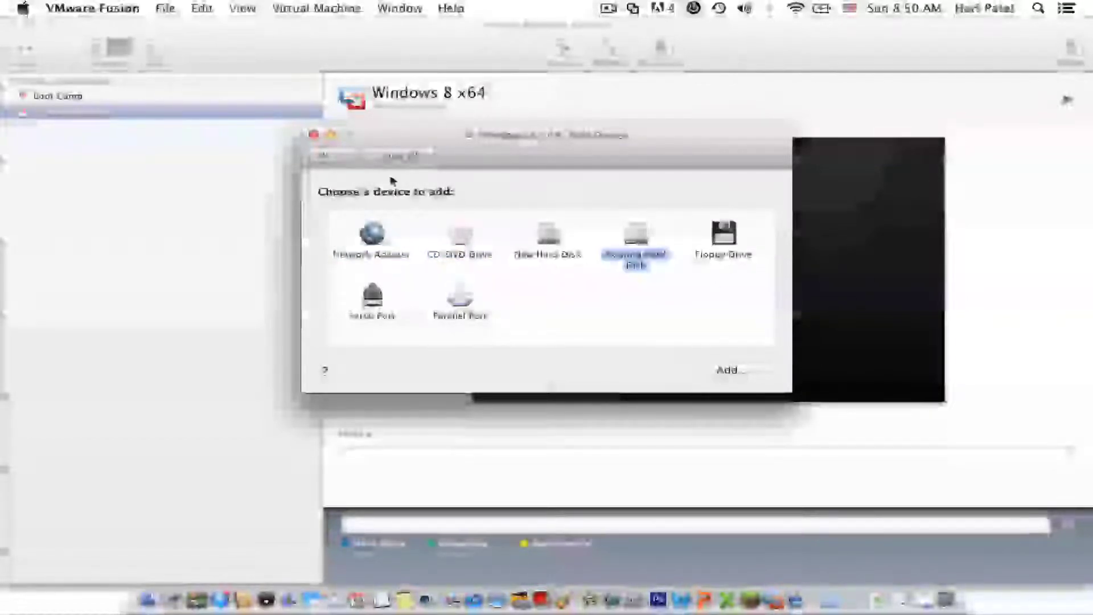
{"action": "left_click", "coordinate": [313, 134]}
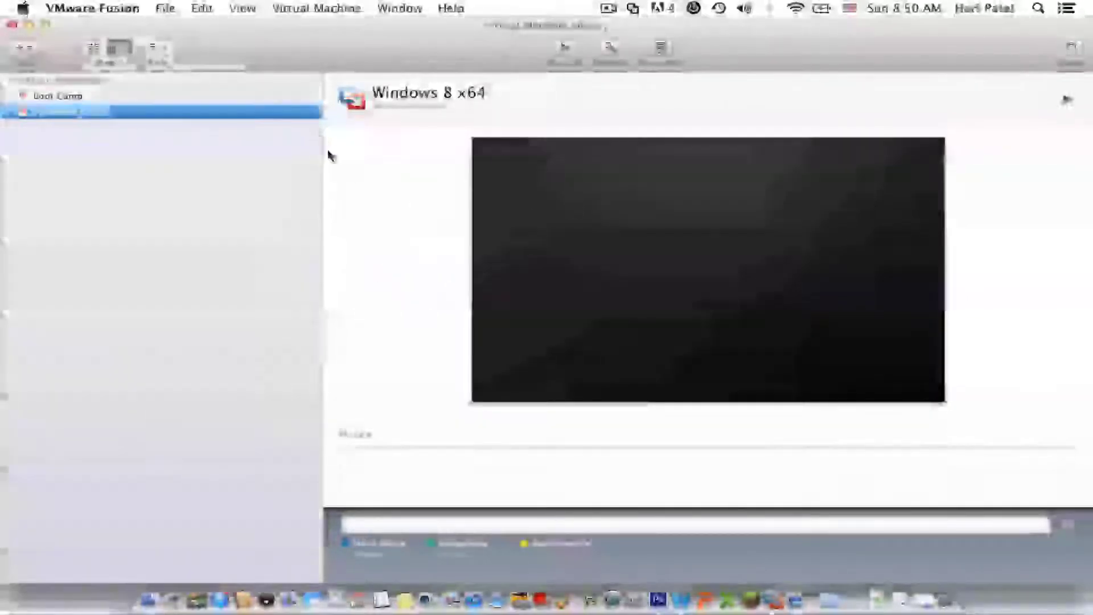
Start up the Windows 8 x64 machine, release the mouse with Control-⌘, and go full screen
{"action": "right_click", "coordinate": [86, 111]}
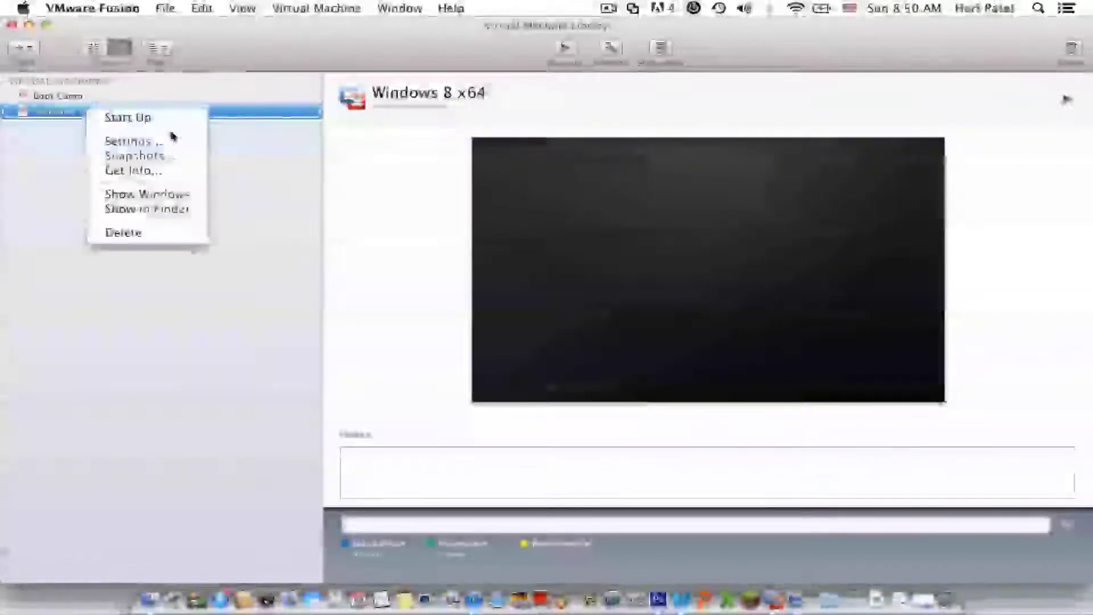
{"action": "left_click", "coordinate": [156, 117]}
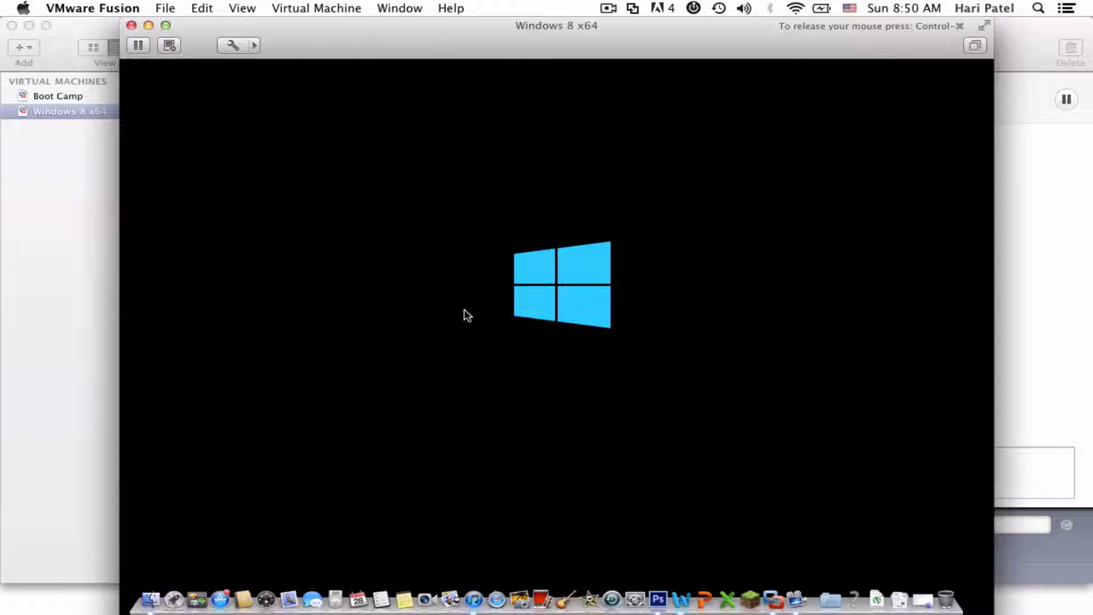
{"action": "key", "text": "ctrl+super"}
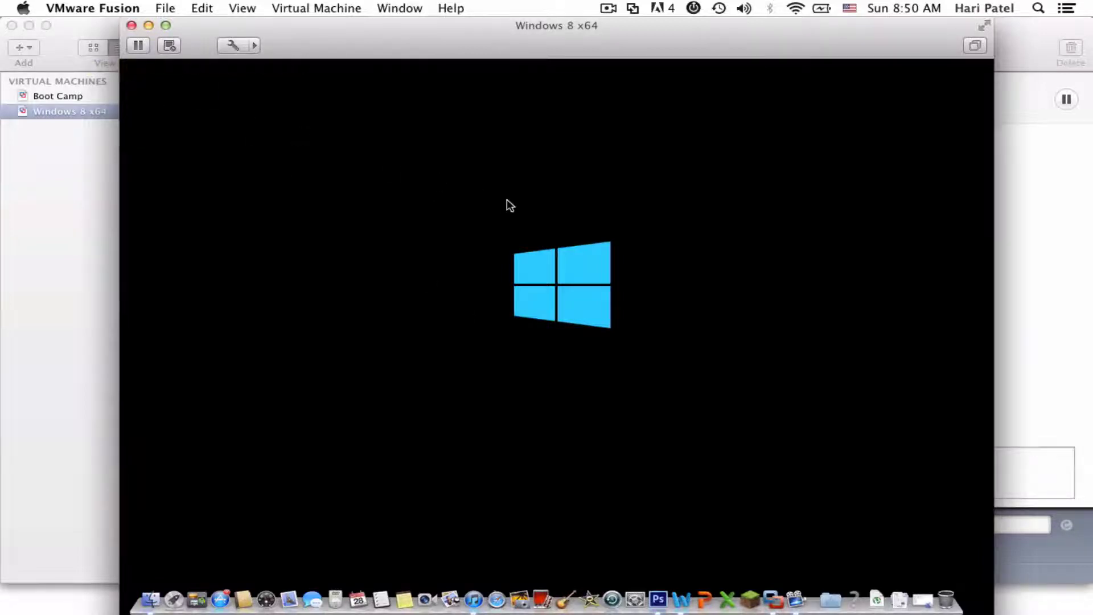
{"action": "left_click", "coordinate": [985, 25]}
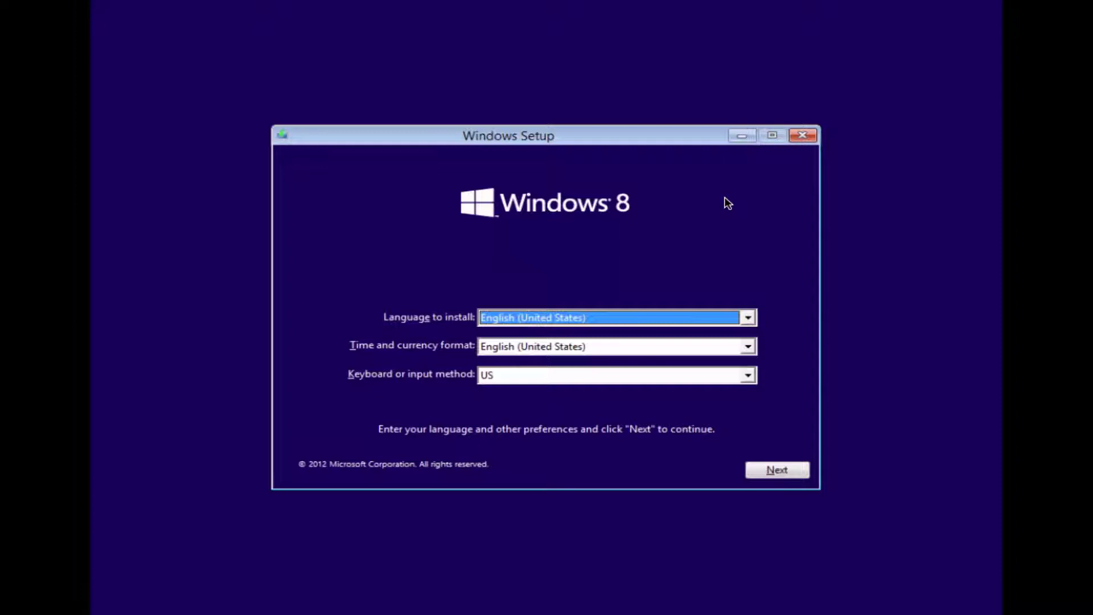
Keep English (United States) and US keyboard in Windows Setup and continue
{"action": "left_click", "coordinate": [770, 474]}
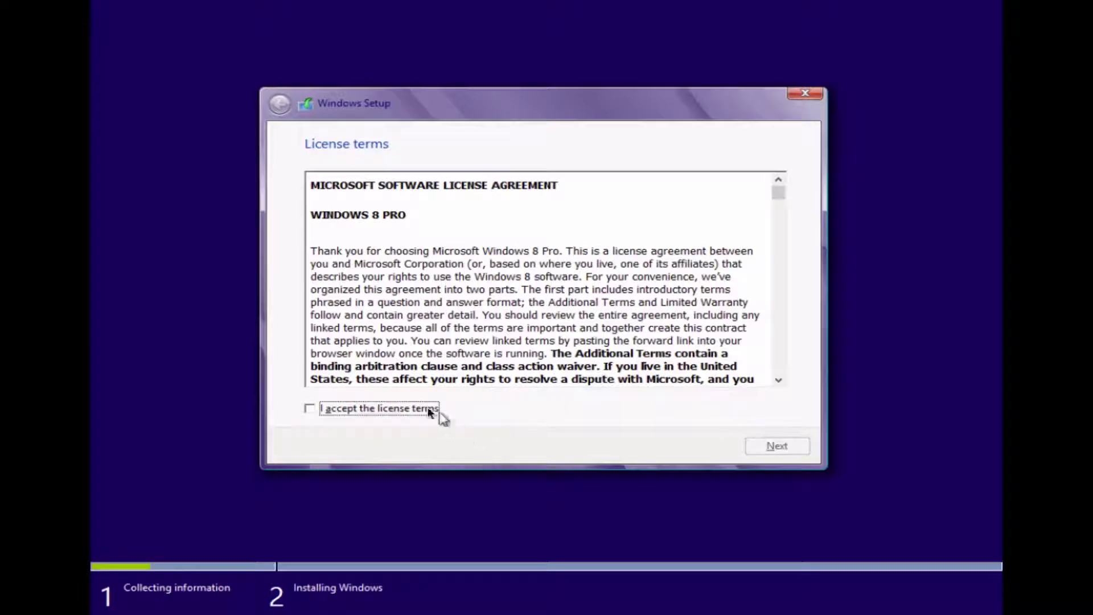
Accept the Windows 8 Pro license terms and choose 'Custom: Install Windows only'
{"action": "left_click", "coordinate": [387, 406]}
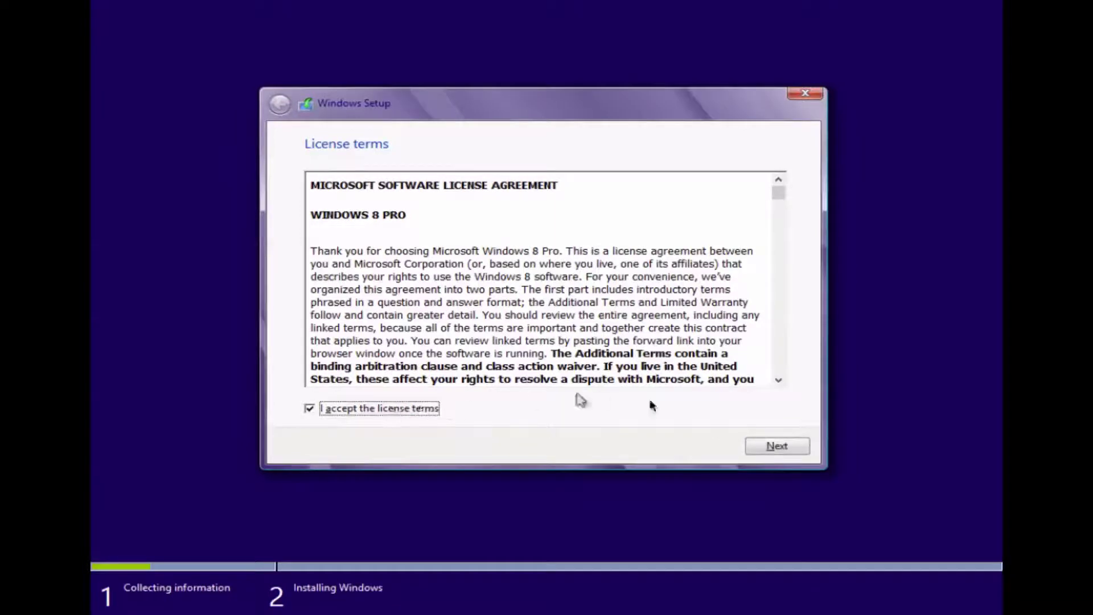
{"action": "left_click", "coordinate": [768, 445]}
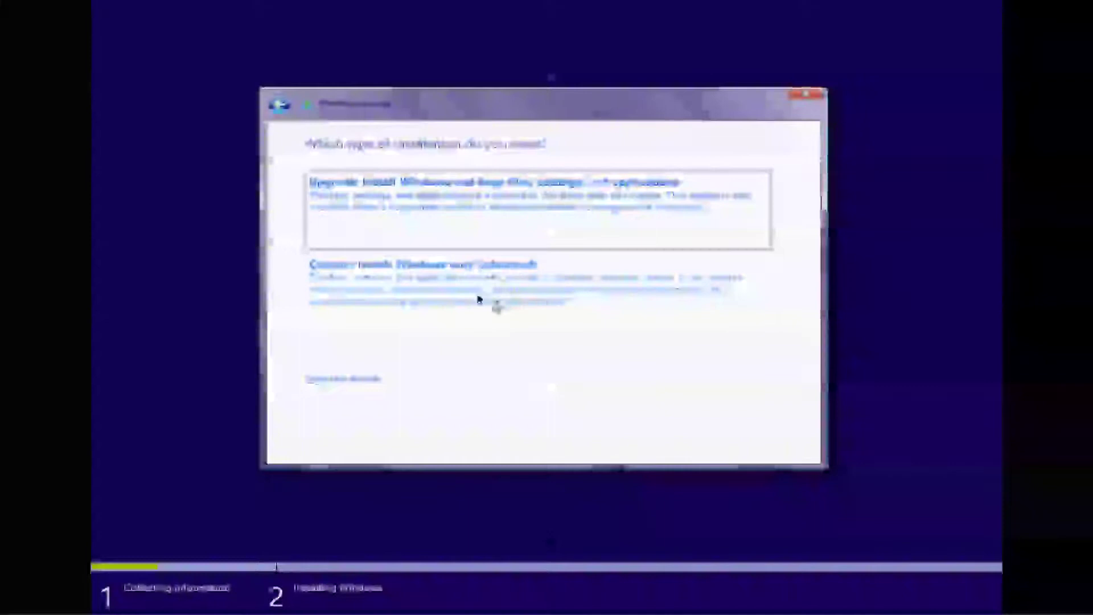
{"action": "left_click", "coordinate": [459, 296]}
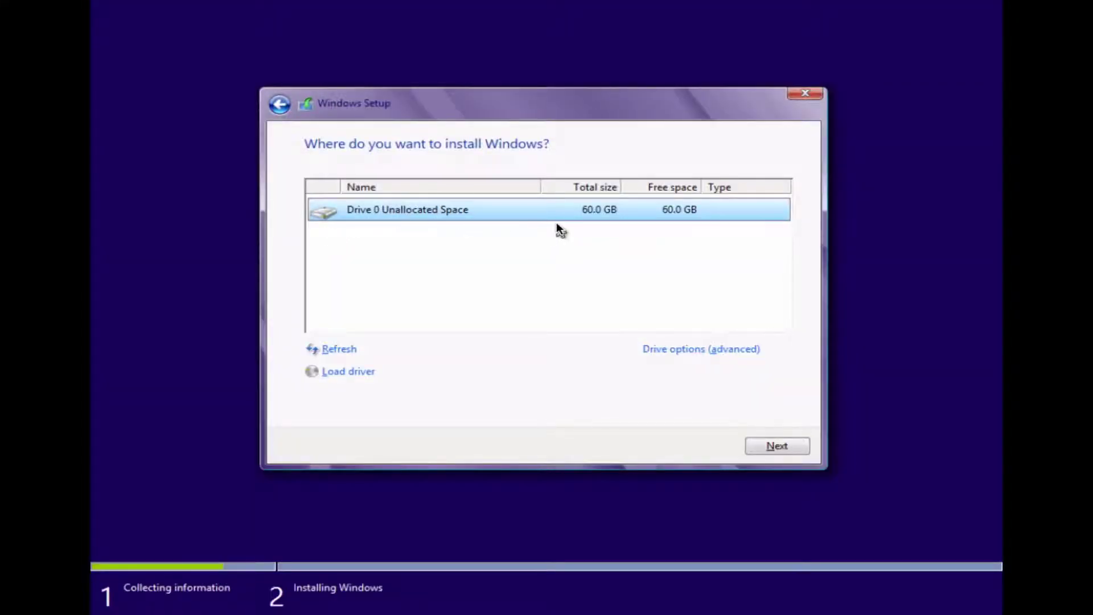
Install Windows onto Drive 0's 60.0 GB unallocated space
{"action": "left_click", "coordinate": [765, 445]}
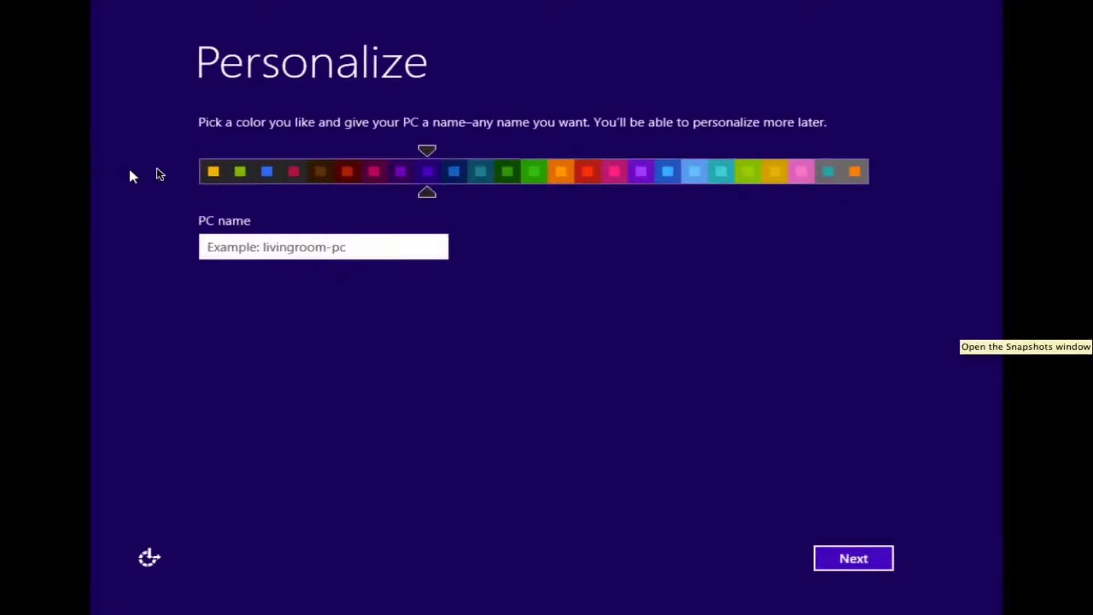
Pick the blue colour scheme and try the PC name 'Hp2719sVirtualMachine', which is rejected
{"action": "left_click", "coordinate": [289, 173]}
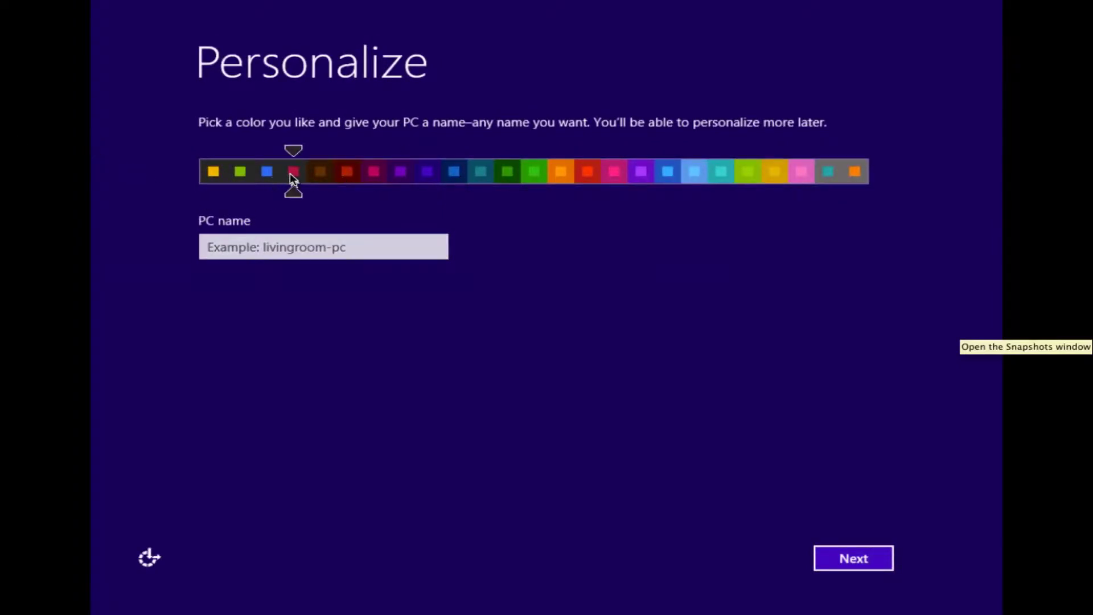
{"action": "left_click", "coordinate": [265, 170]}
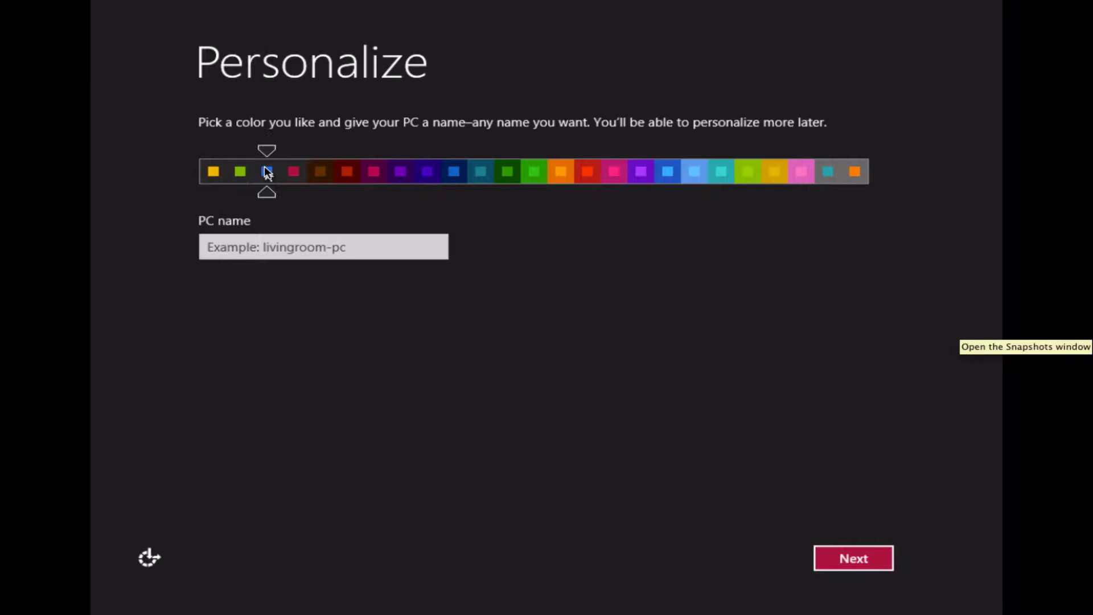
{"action": "left_click", "coordinate": [310, 247]}
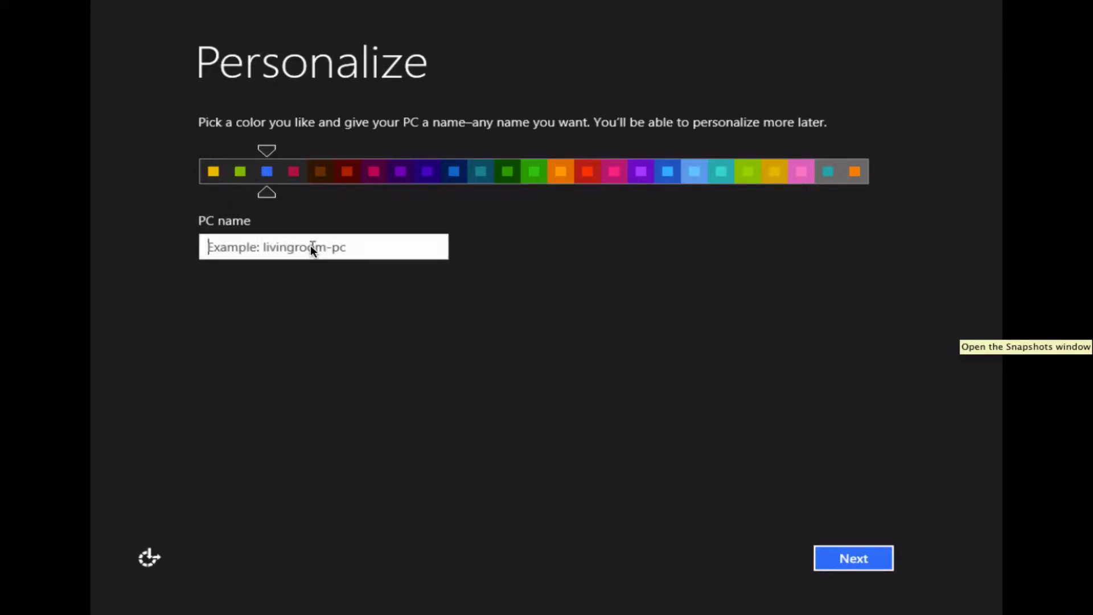
{"action": "type", "text": "Hp"}
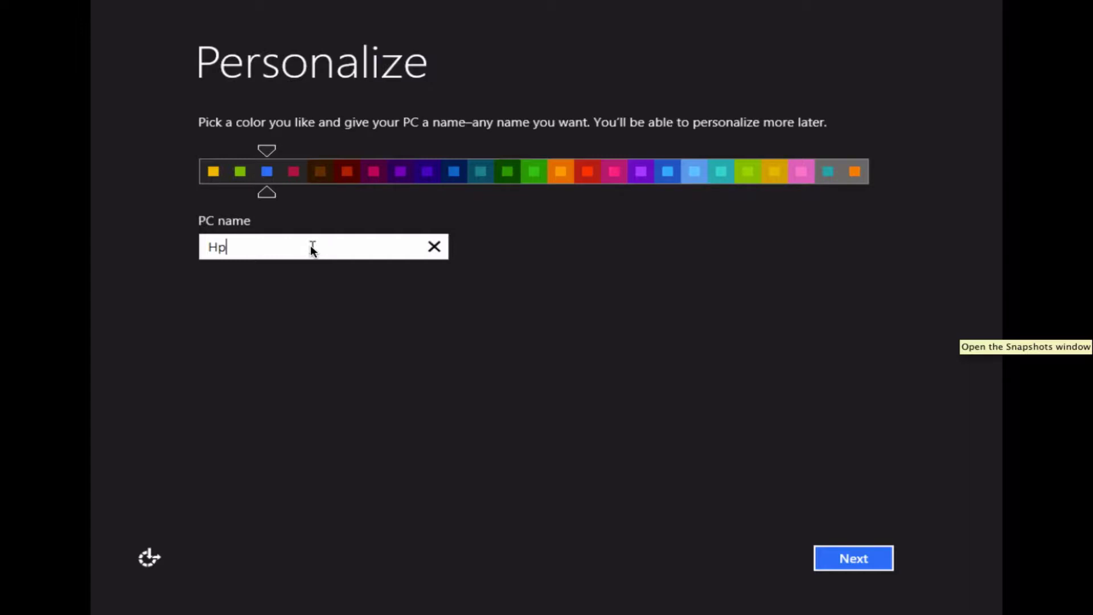
{"action": "type", "text": "2719s"}
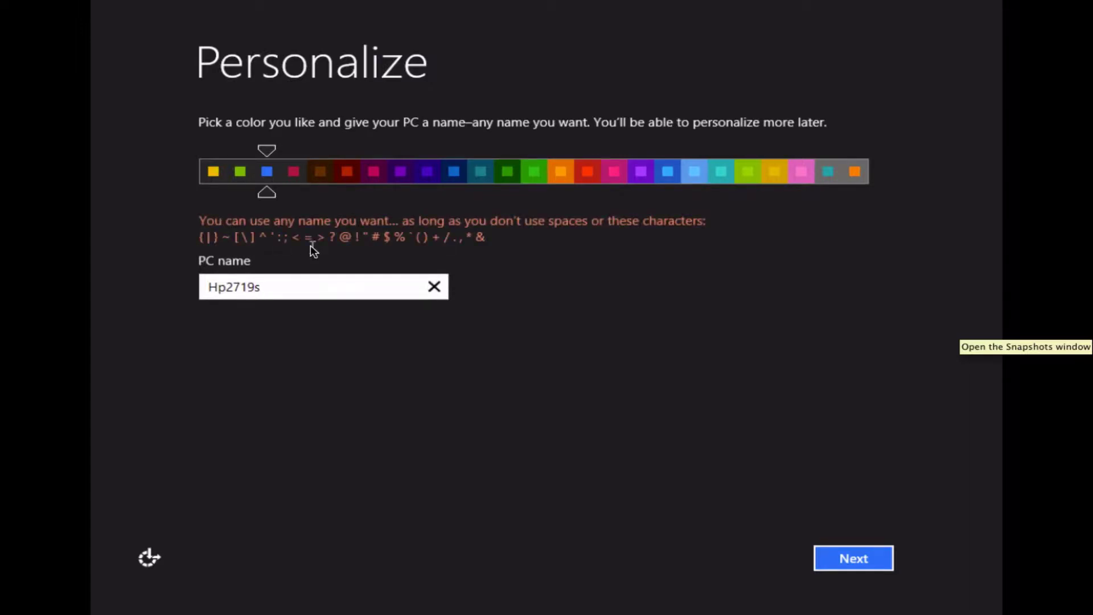
{"action": "type", "text": "VirtualMachine"}
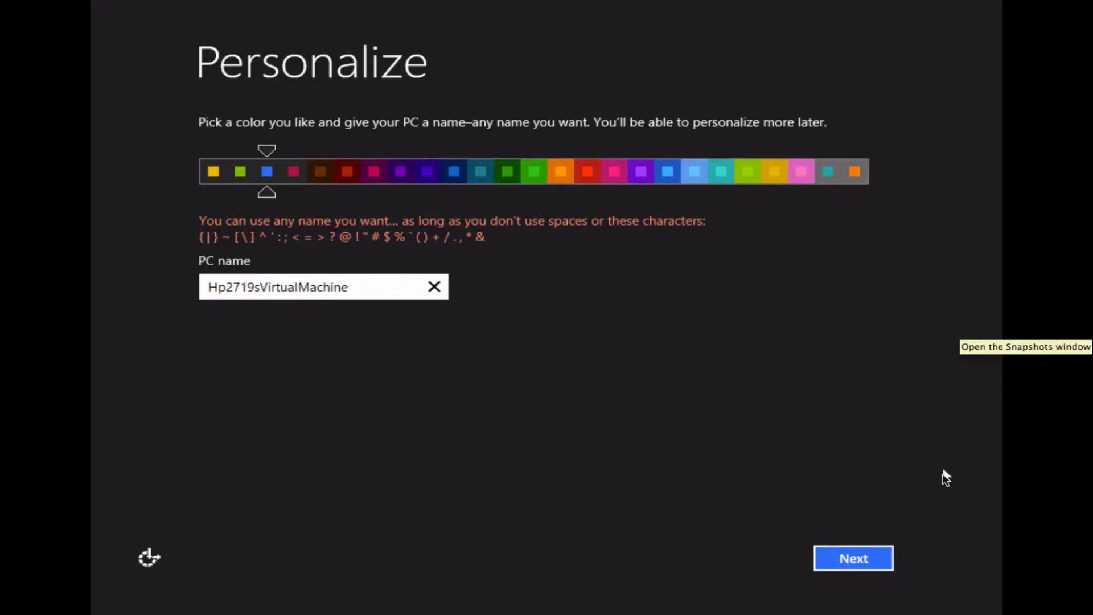
{"action": "left_click", "coordinate": [826, 555]}
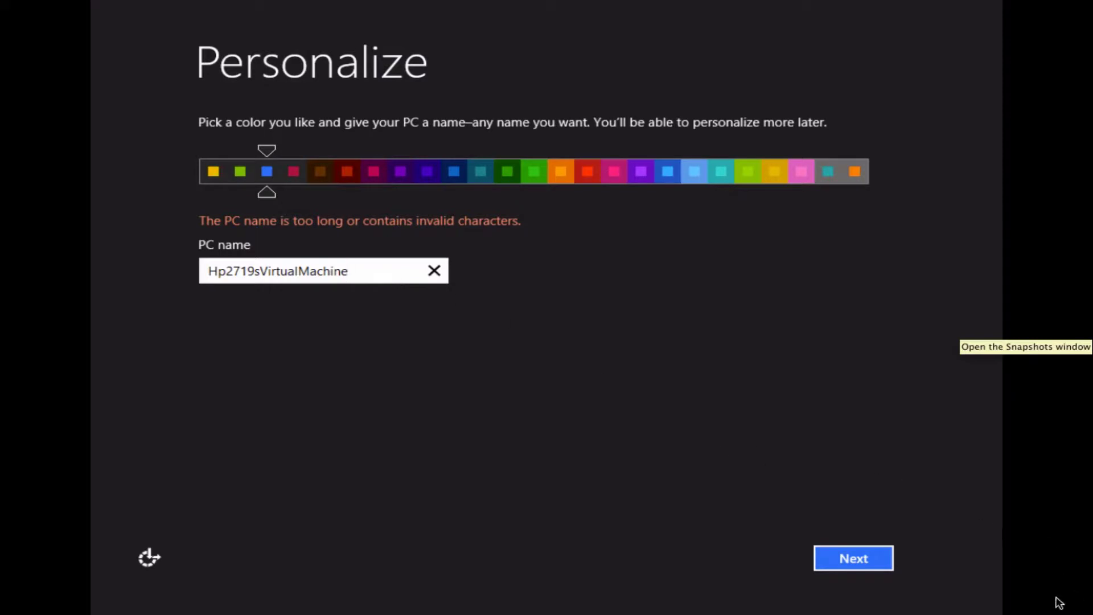
{"action": "left_click", "coordinate": [868, 569]}
Replace the rejected PC name with 'Hp2719' and submit it
{"action": "left_click_drag", "start_coordinate": [383, 274], "coordinate": [174, 285]}
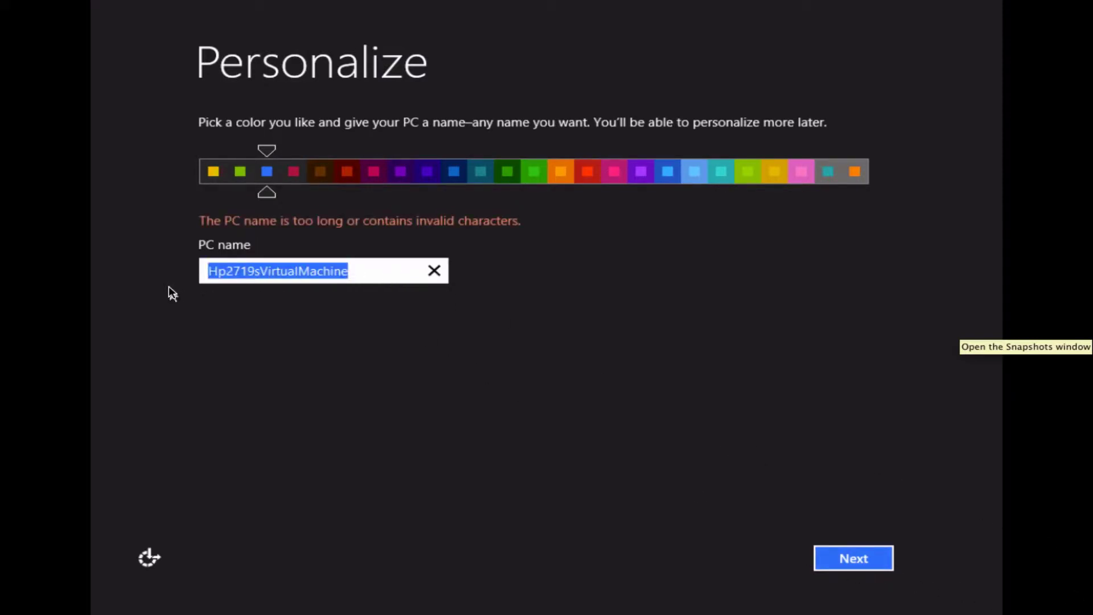
{"action": "key", "text": "BackSpace"}
{"action": "type", "text": "Hp21"}
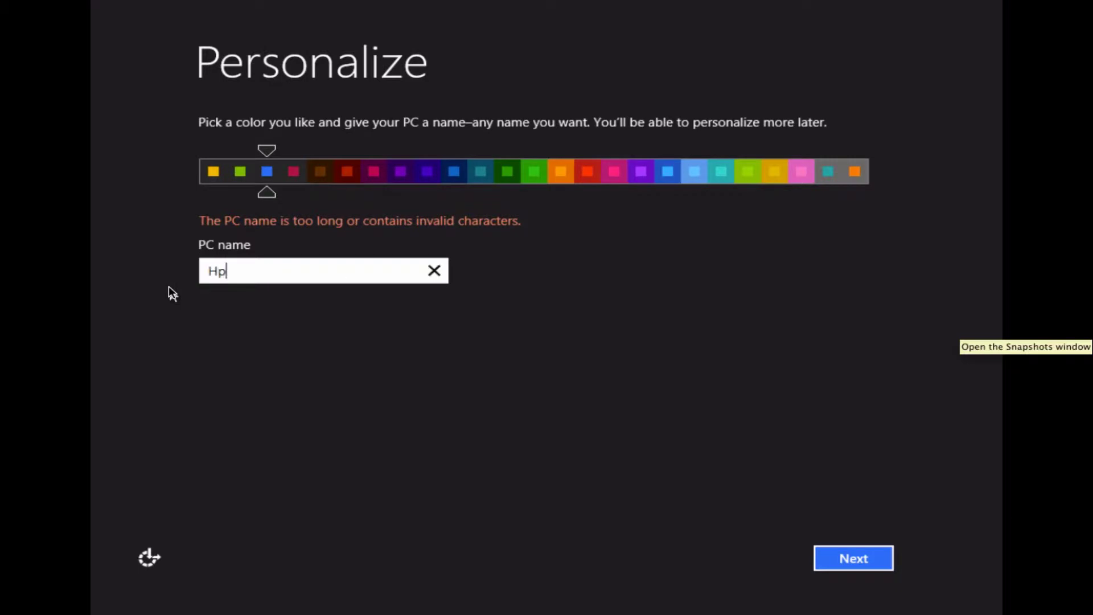
{"action": "key", "text": "BackSpace"}
{"action": "type", "text": "81"}
{"action": "key", "text": "BackSpace"}
{"action": "key", "text": "BackSpace"}
{"action": "type", "text": "719"}
{"action": "left_click", "coordinate": [825, 556]}
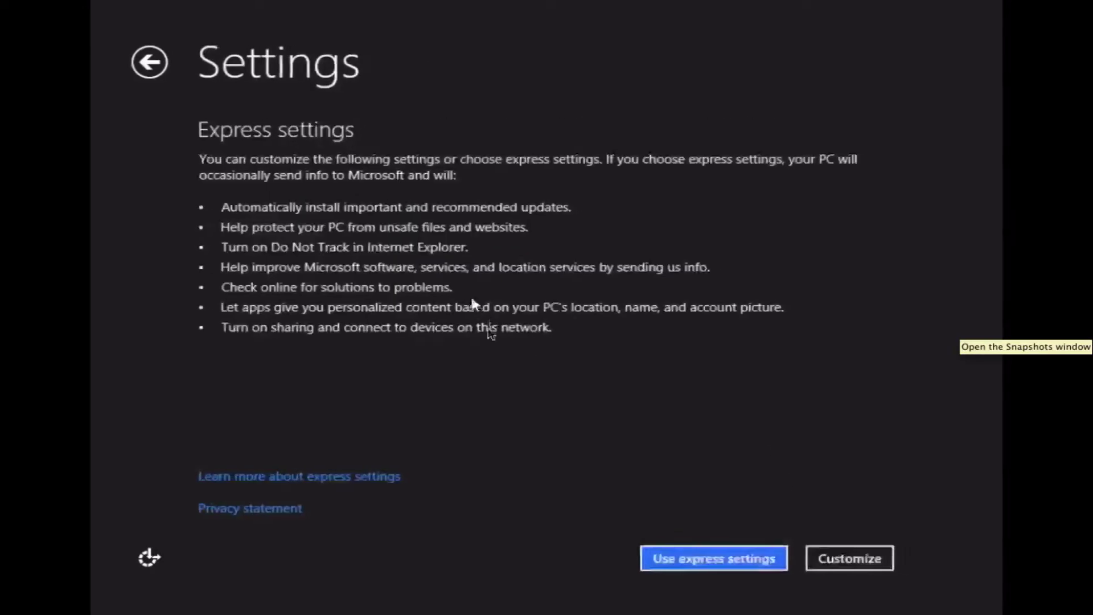
Accept Windows 8's express settings
{"action": "left_click", "coordinate": [691, 556]}
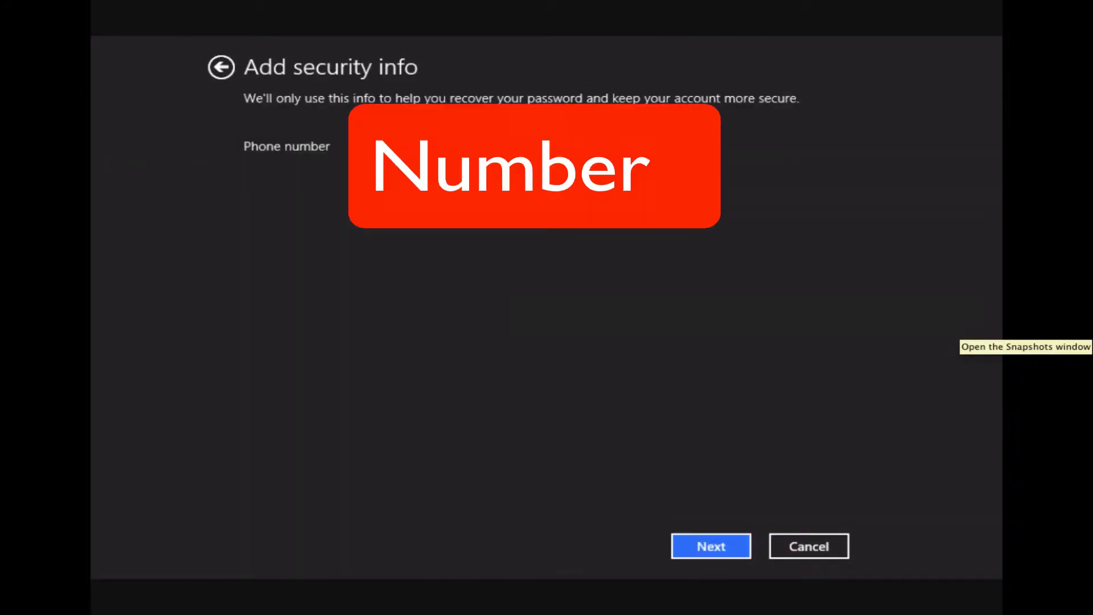
Submit the security info so Windows creates the account and reaches the desktop
{"action": "key", "text": "Return"}
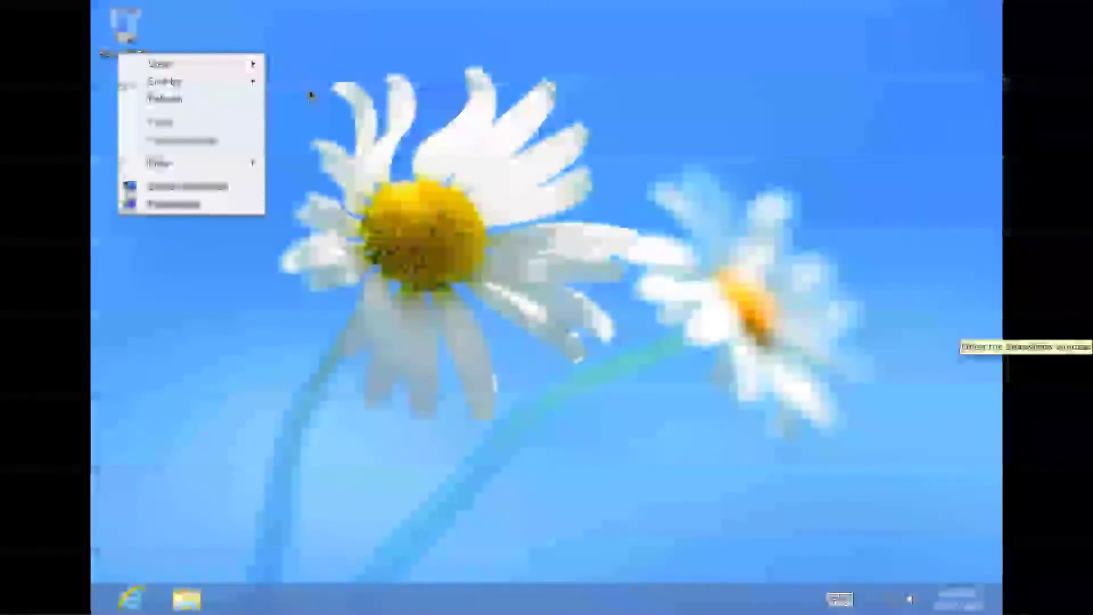
Set the Windows display resolution to 1280 x 800 and keep the change
{"action": "left_click", "coordinate": [200, 188]}
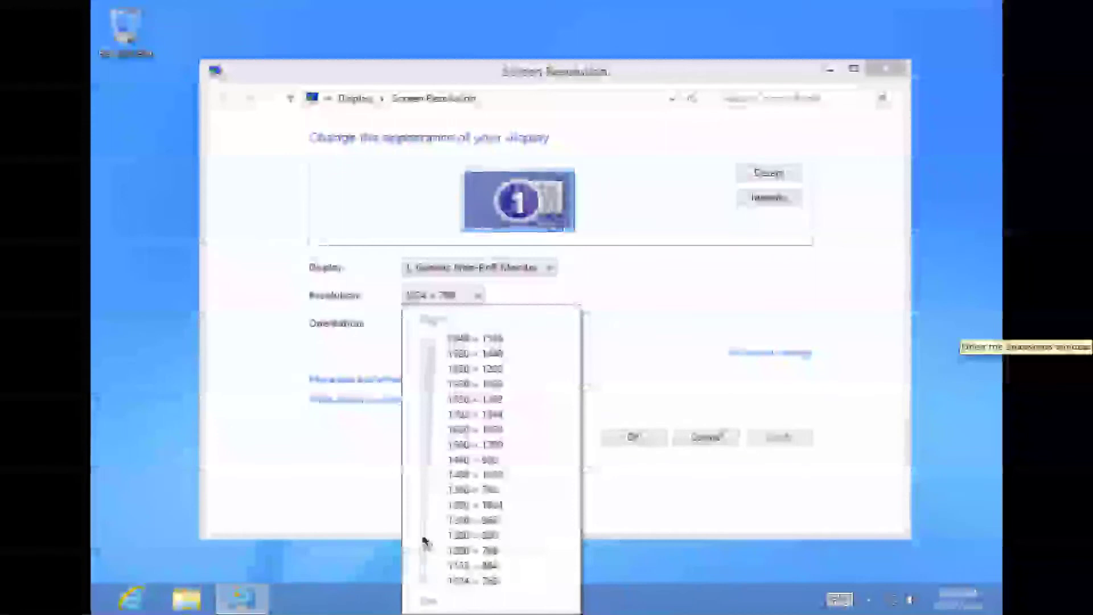
{"action": "left_click", "coordinate": [634, 438]}
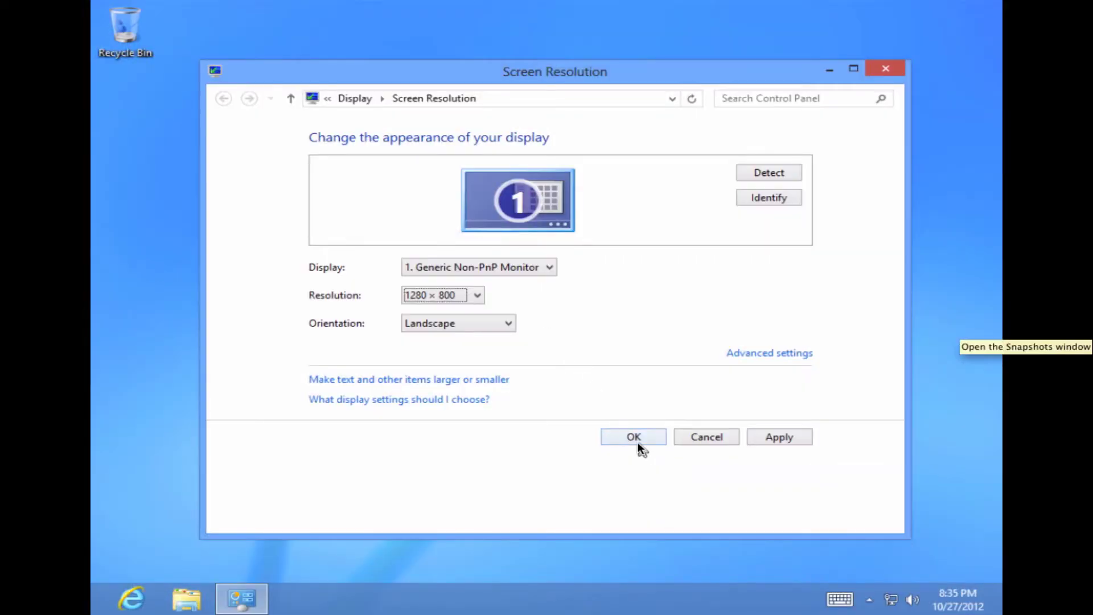
{"action": "left_click", "coordinate": [627, 437]}
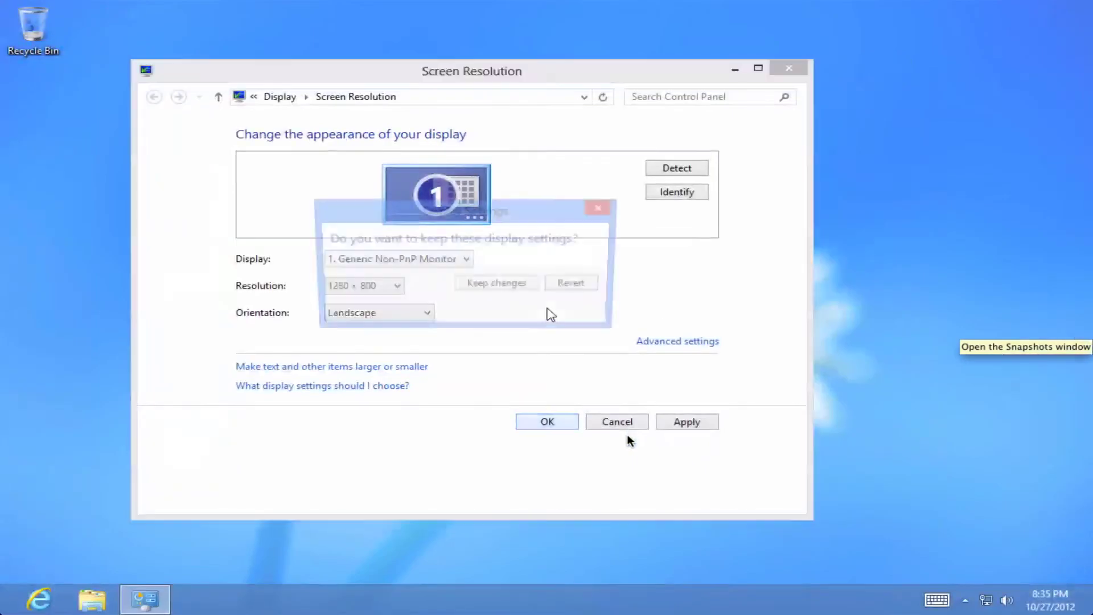
{"action": "left_click", "coordinate": [490, 288]}
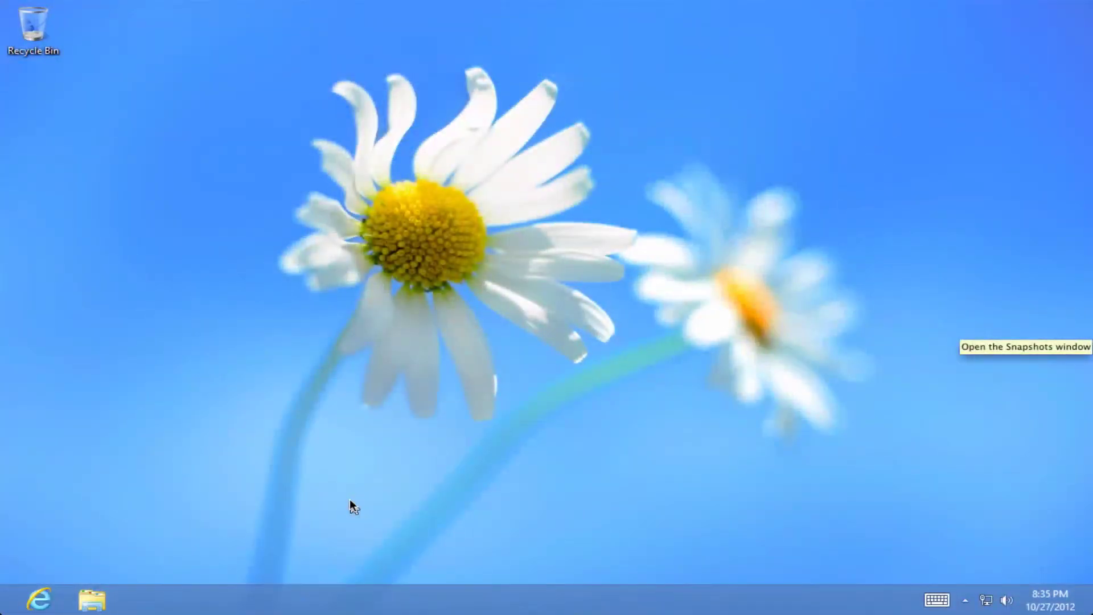
Go to the Start screen, then return to the desktop via the Desktop tile
{"action": "key", "text": "super"}
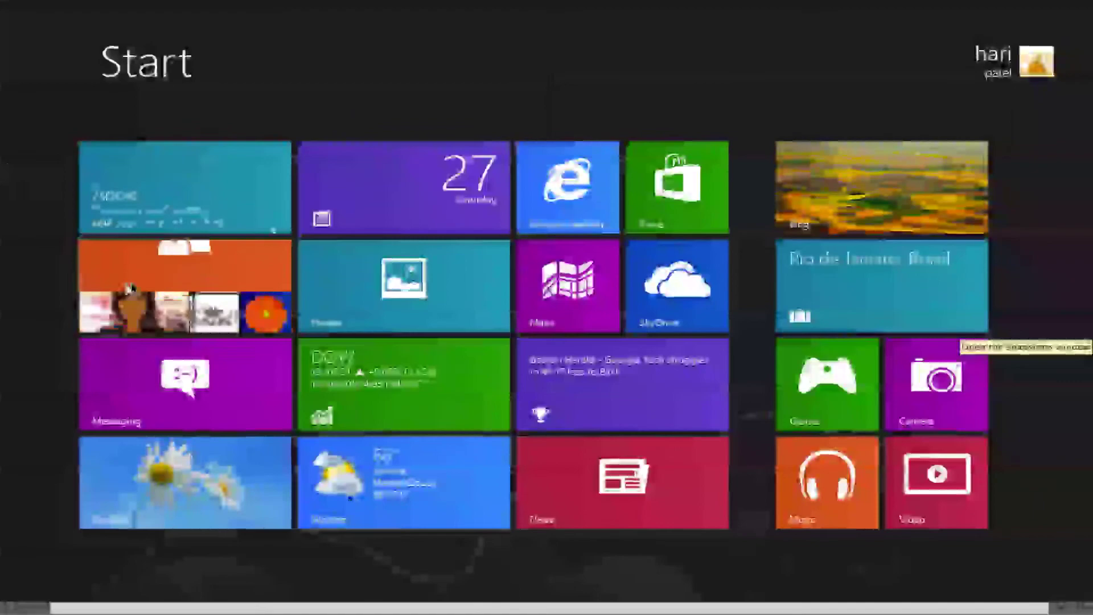
{"action": "scroll", "coordinate": [177, 287], "scroll_direction": "up", "scroll_amount": 1}
{"action": "scroll", "coordinate": [177, 286], "scroll_direction": "down", "scroll_amount": 1}
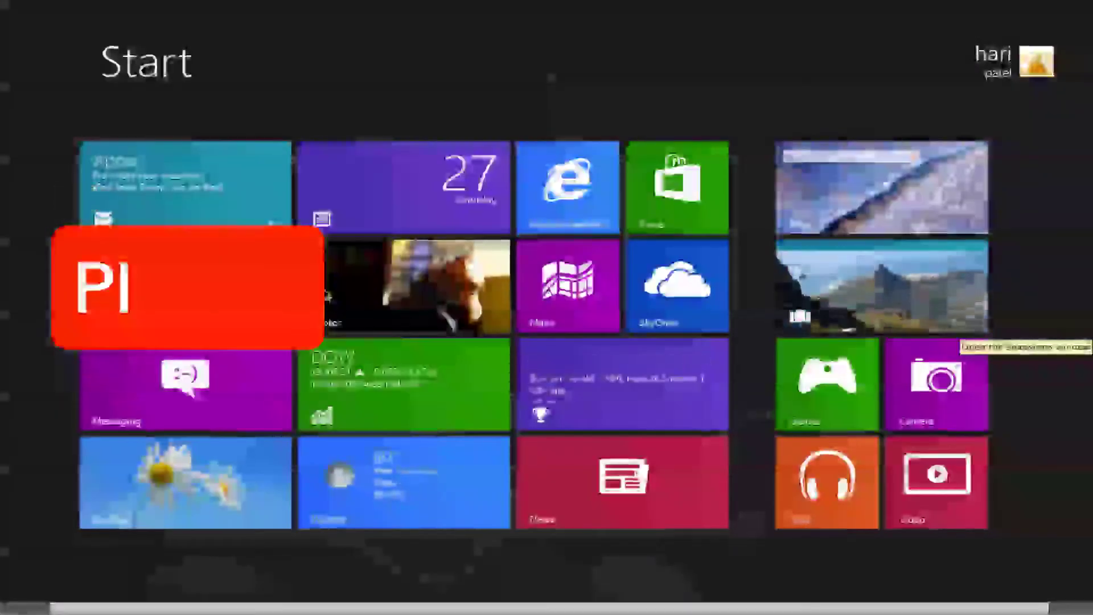
{"action": "left_click", "coordinate": [337, 304]}
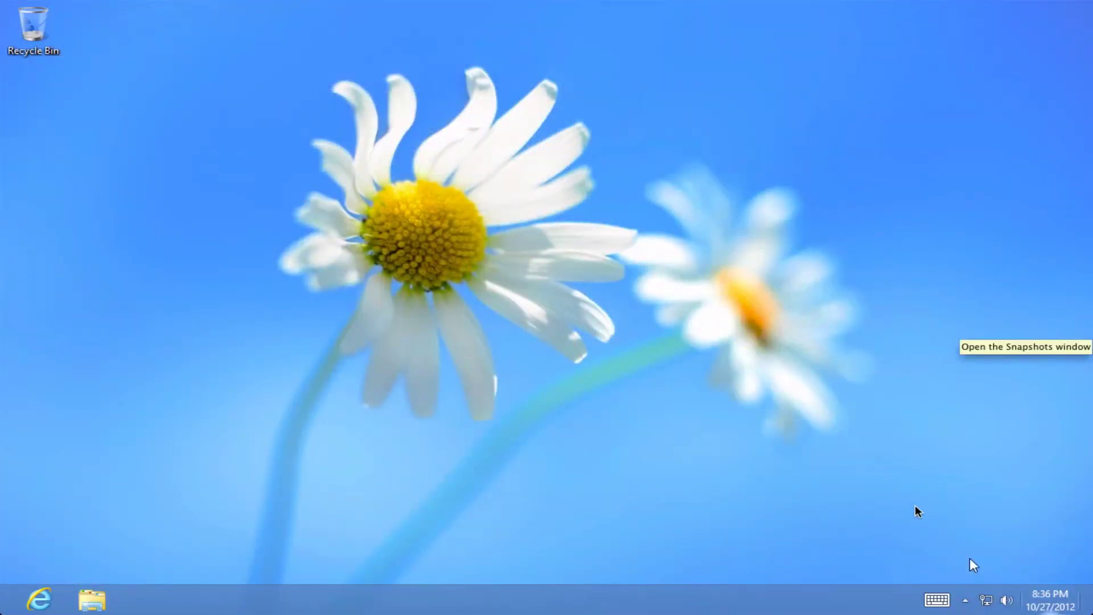
{"action": "left_click", "coordinate": [939, 599]}
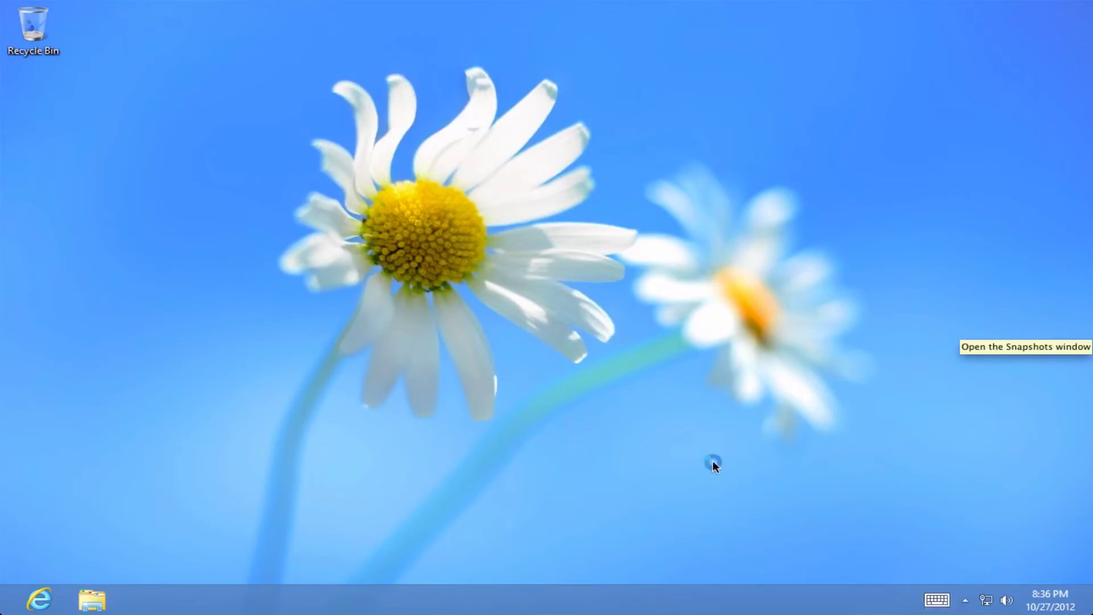